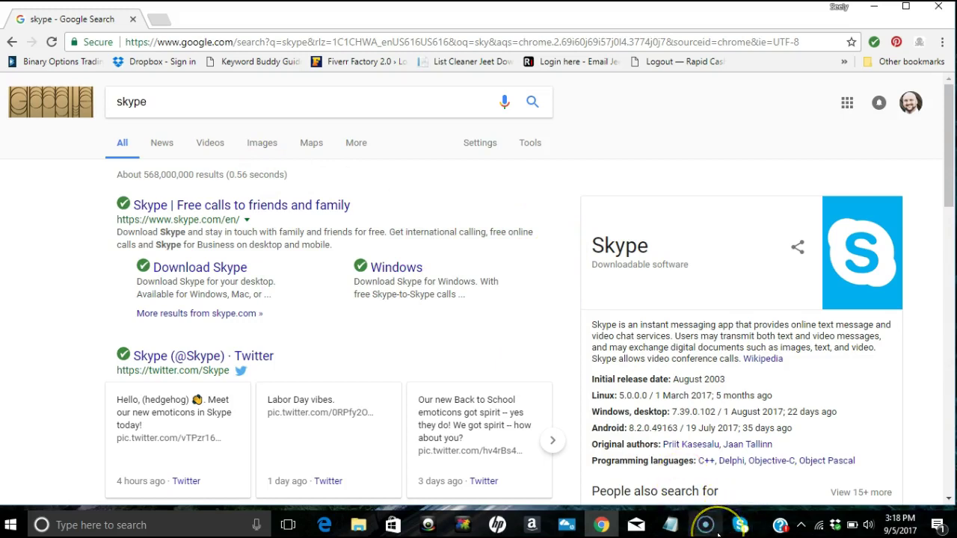
- Bring up Skype from the Windows taskbar over the Skype search results in Chrome
{"action": "mouse_move", "coordinate": [717, 532]}
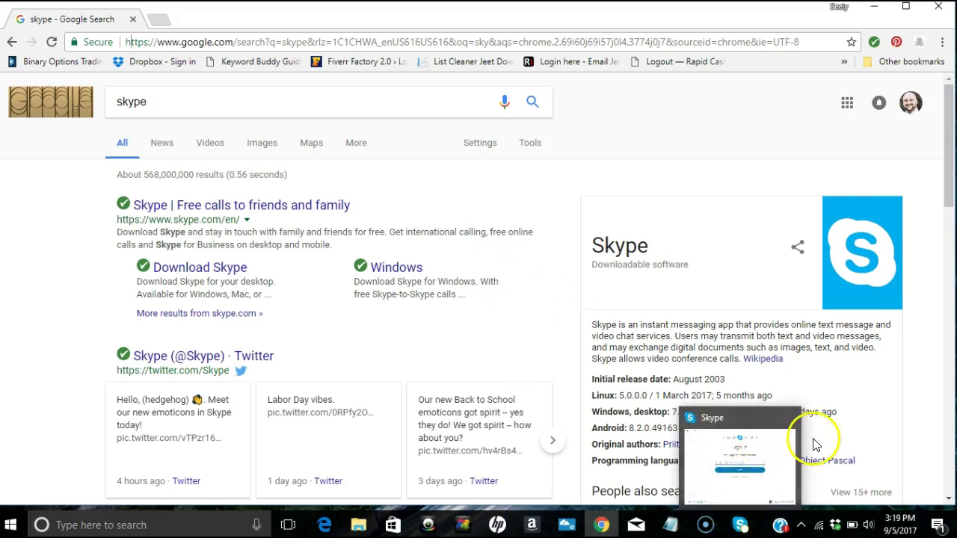
- Open Skype's Create account form and switch it to sign up with an email address
{"action": "left_click", "coordinate": [740, 526]}
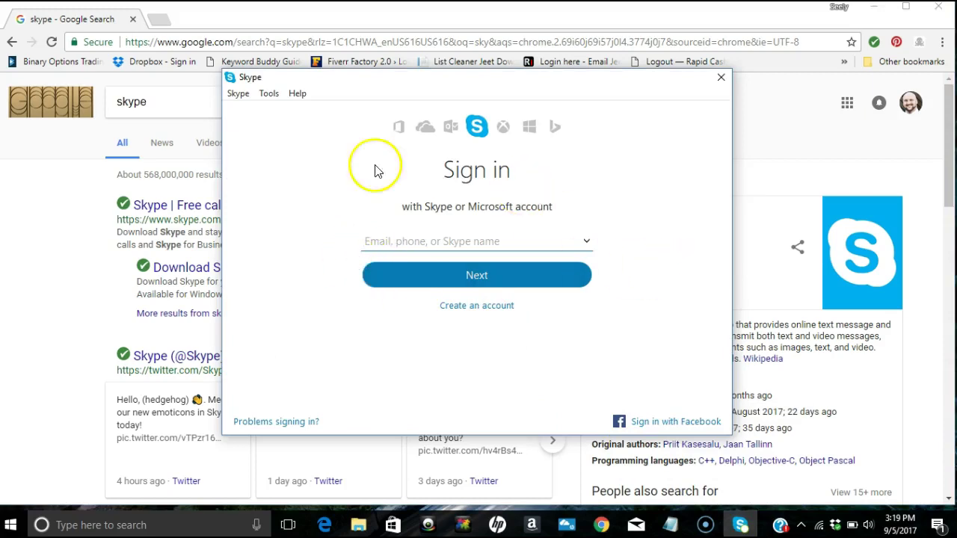
{"action": "left_click", "coordinate": [457, 312]}
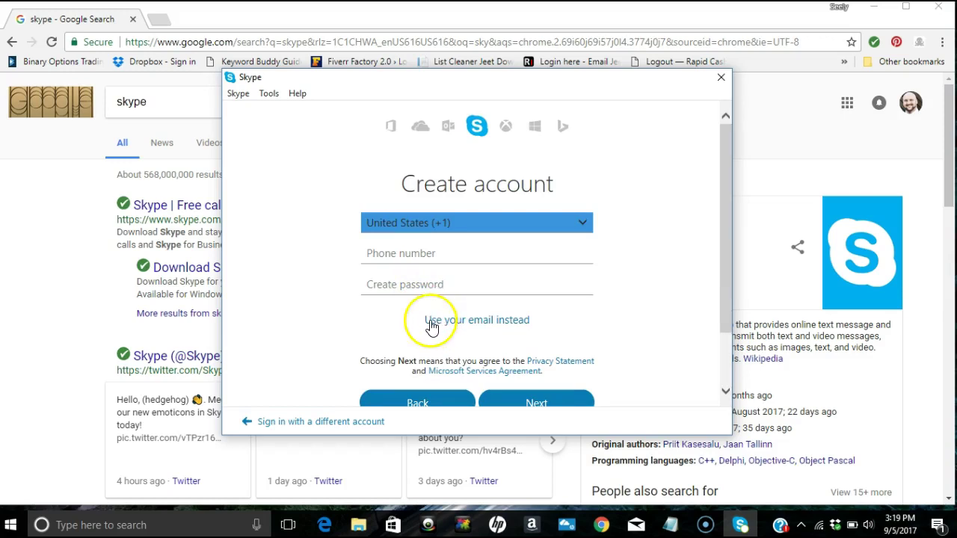
{"action": "left_click", "coordinate": [406, 255]}
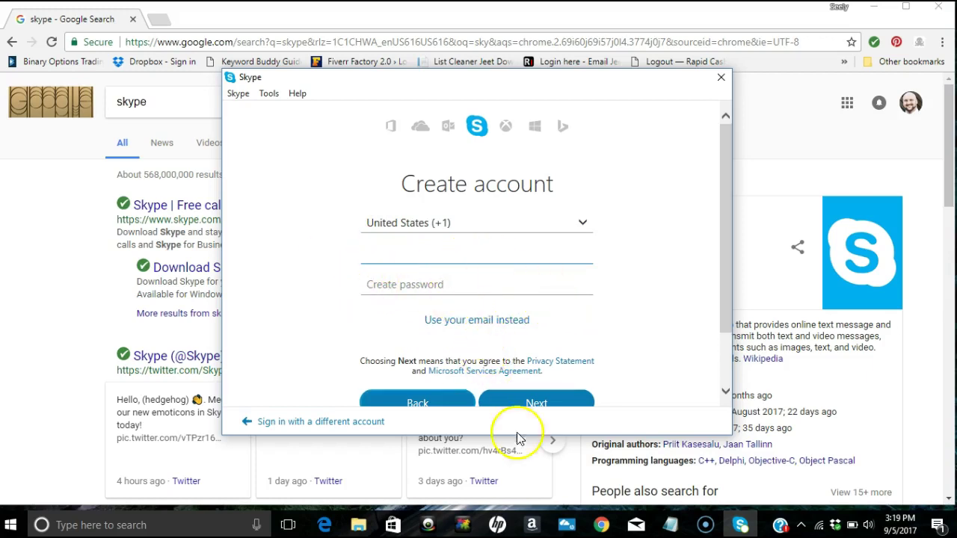
{"action": "left_click", "coordinate": [451, 327]}
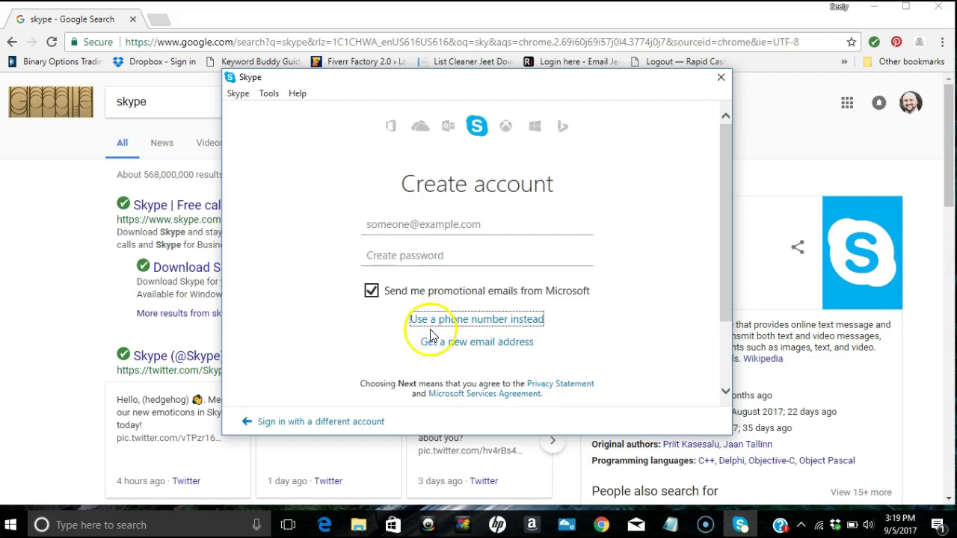
- Uncheck promotional emails and enter the new account's email address and a password
{"action": "left_click", "coordinate": [370, 289]}
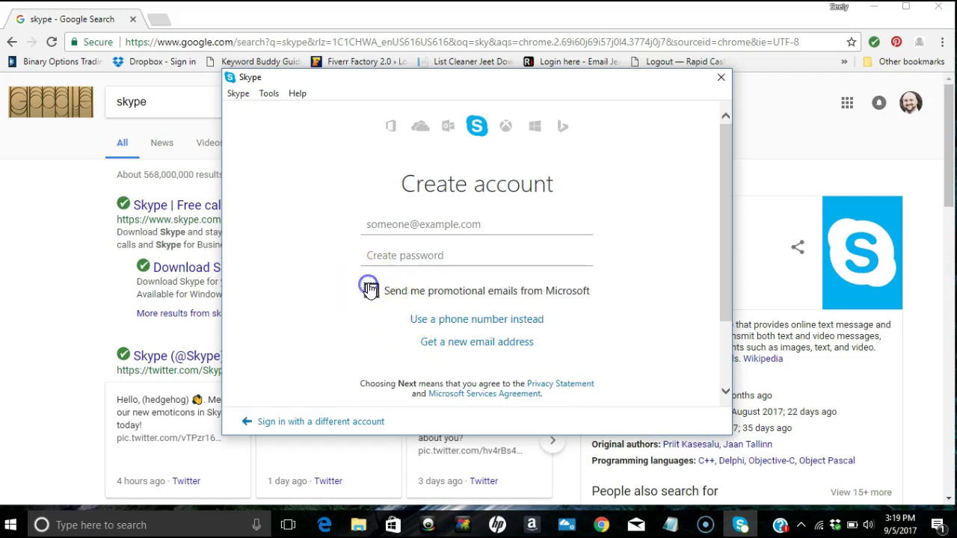
{"action": "left_click", "coordinate": [381, 223]}
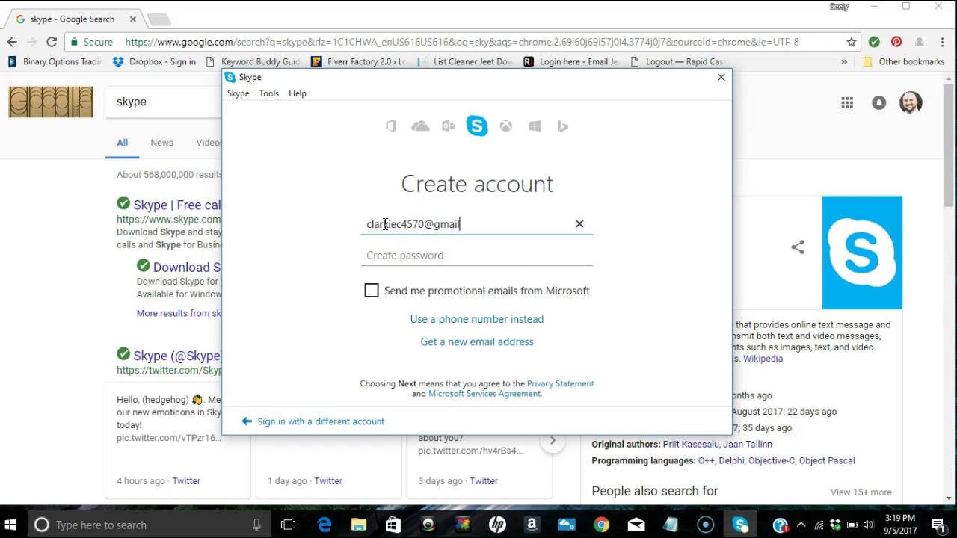
{"action": "left_click", "coordinate": [381, 252]}
{"action": "type", "text": "•••••••"}
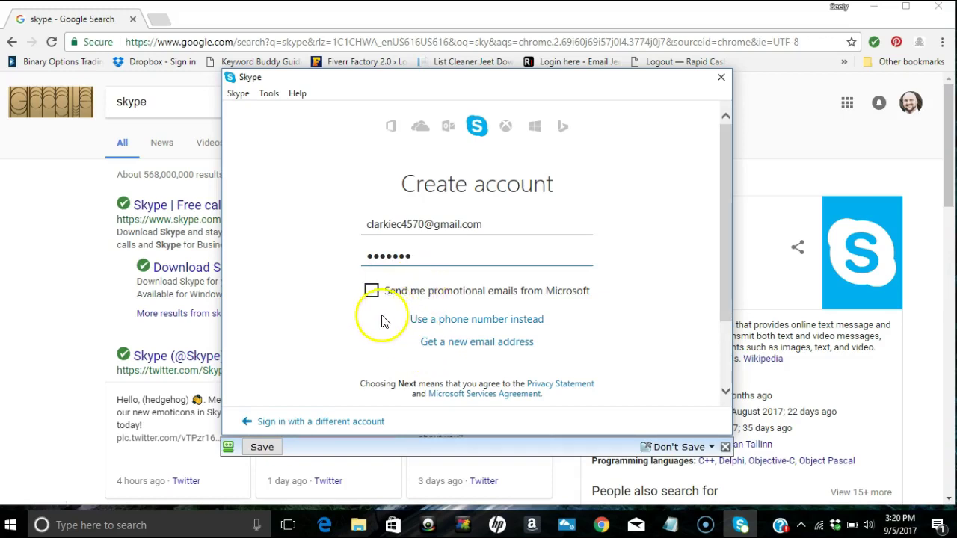
{"action": "scroll", "coordinate": [344, 318], "scroll_direction": "down", "scroll_amount": 3}
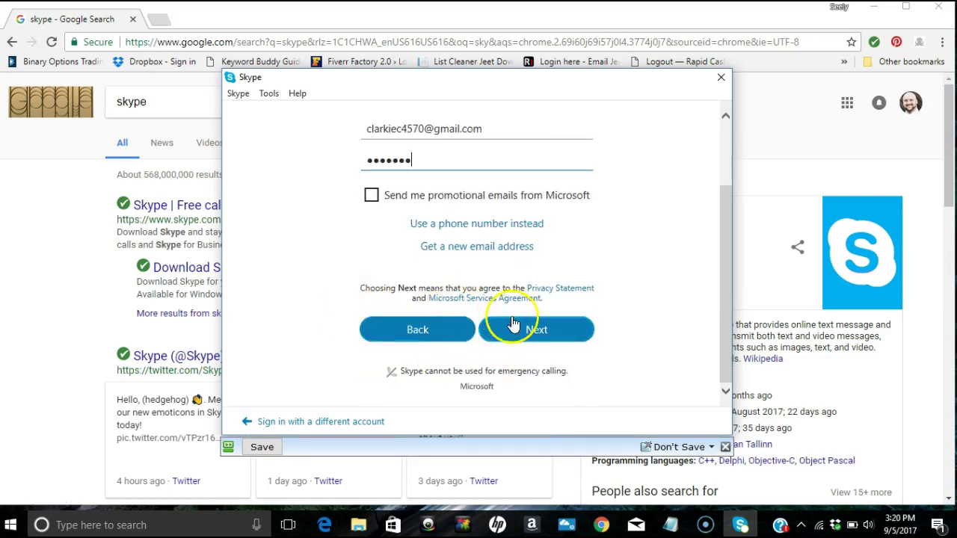
{"action": "scroll", "coordinate": [494, 329], "scroll_direction": "up", "scroll_amount": 3}
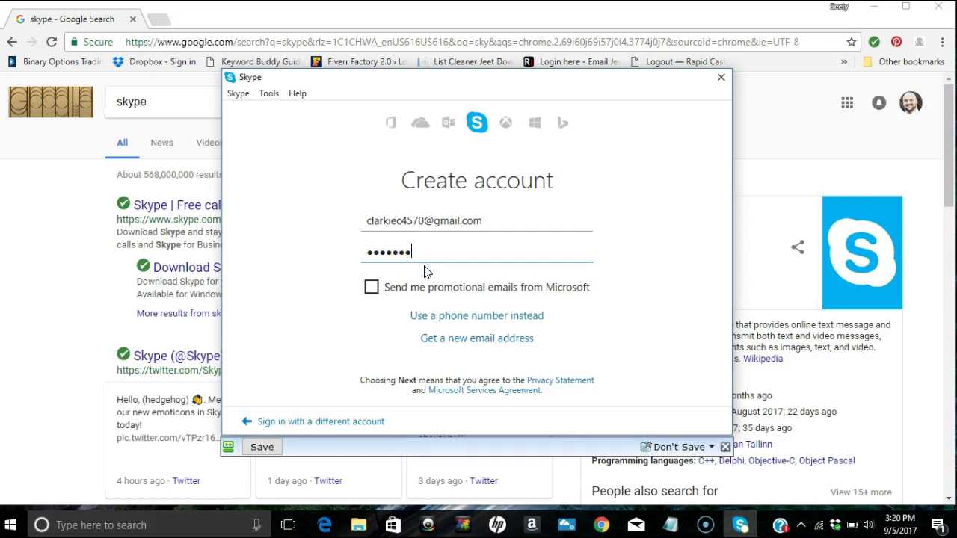
{"action": "left_click", "coordinate": [330, 343]}
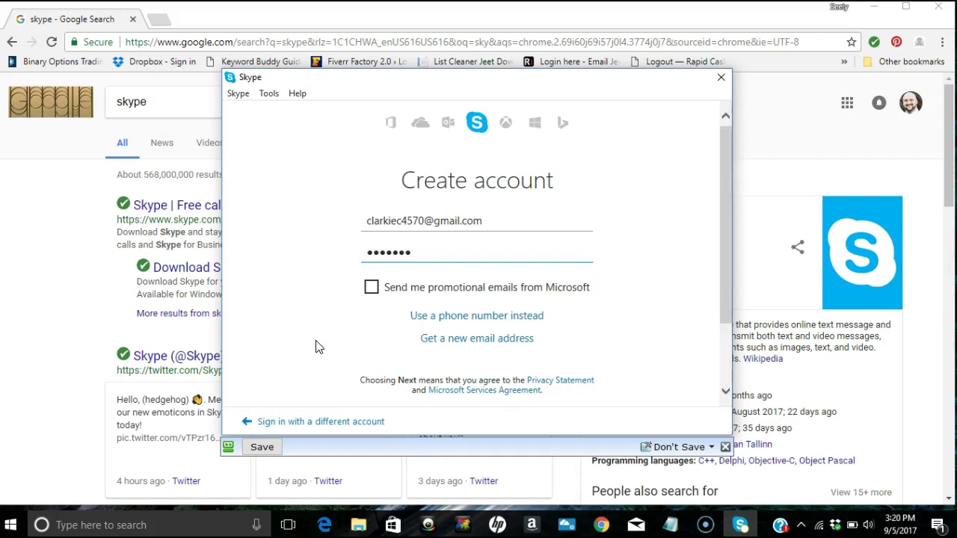
{"action": "scroll", "coordinate": [376, 278], "scroll_direction": "down", "scroll_amount": 2}
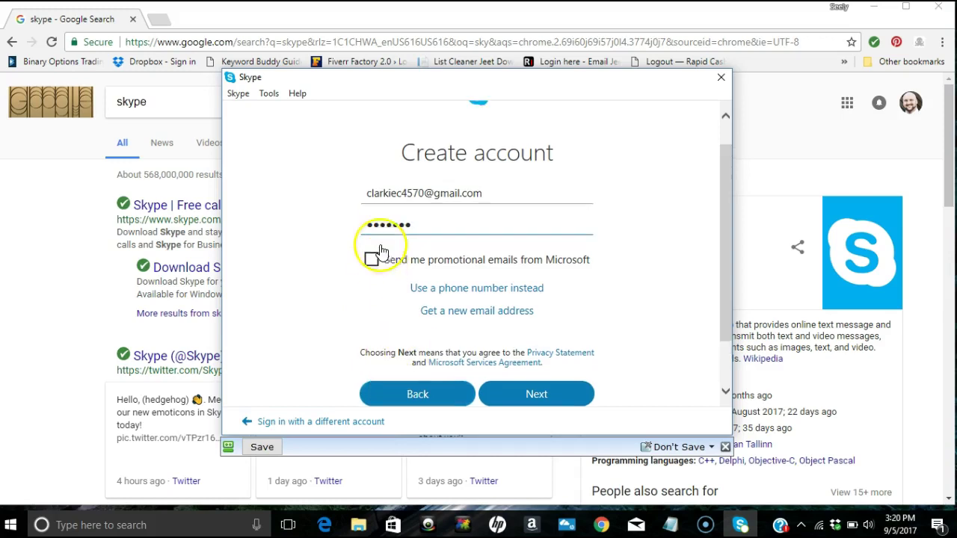
{"action": "scroll", "coordinate": [379, 251], "scroll_direction": "up", "scroll_amount": 2}
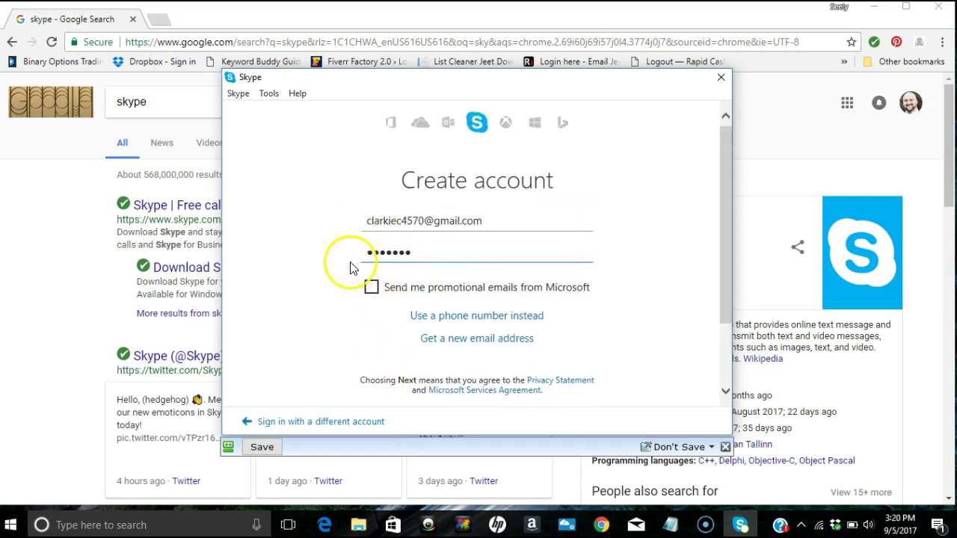
{"action": "scroll", "coordinate": [381, 353], "scroll_direction": "down", "scroll_amount": 5}
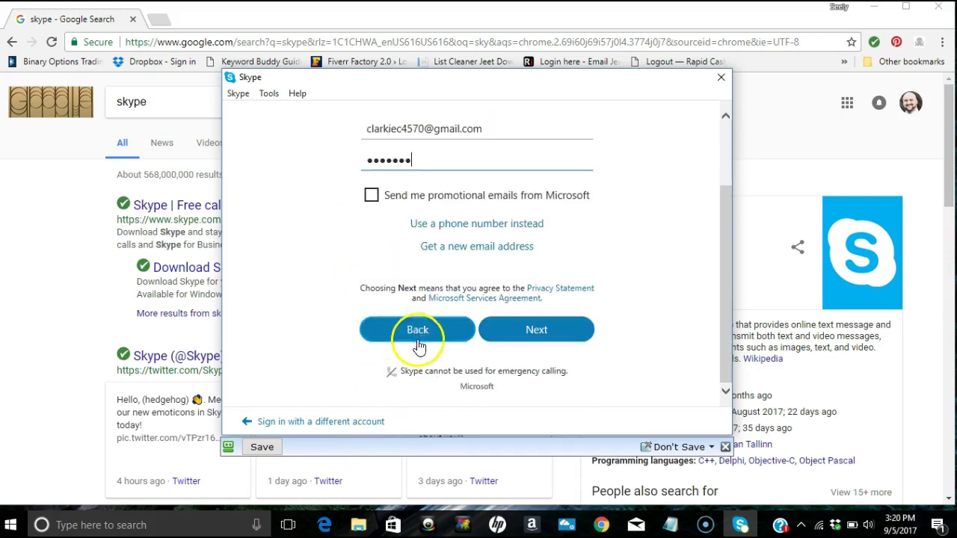
- Replace the rejected short password with one meeting the 8-character minimum and resubmit
{"action": "left_click", "coordinate": [535, 331]}
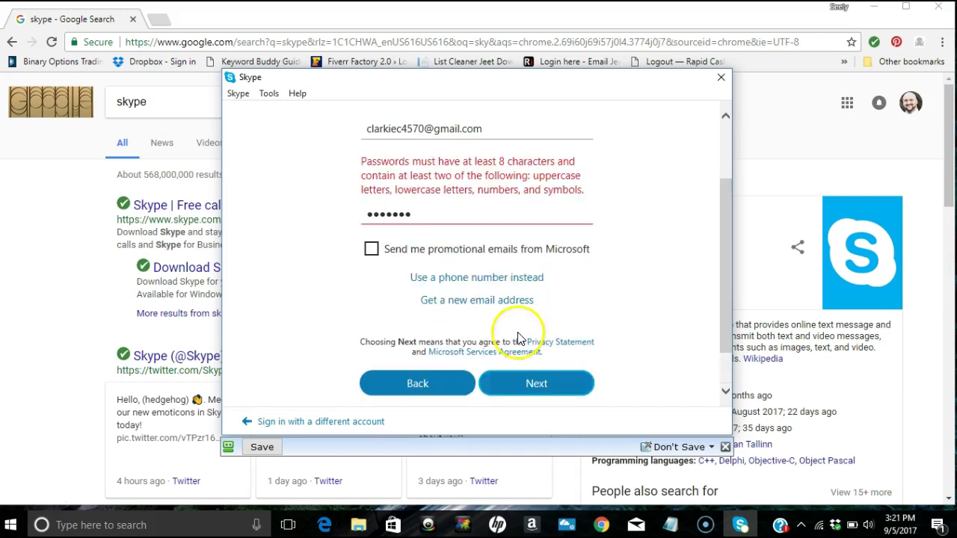
{"action": "left_click", "coordinate": [417, 215]}
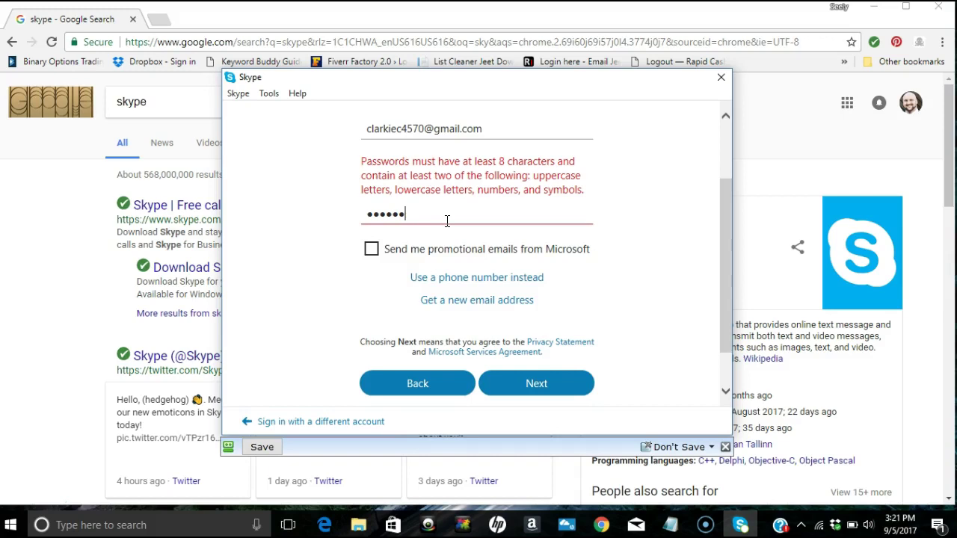
{"action": "key", "text": "BackSpace"}
{"action": "key", "text": "BackSpace"}
{"action": "key", "text": "BackSpace"}
{"action": "key", "text": "BackSpace"}
{"action": "key", "text": "BackSpace"}
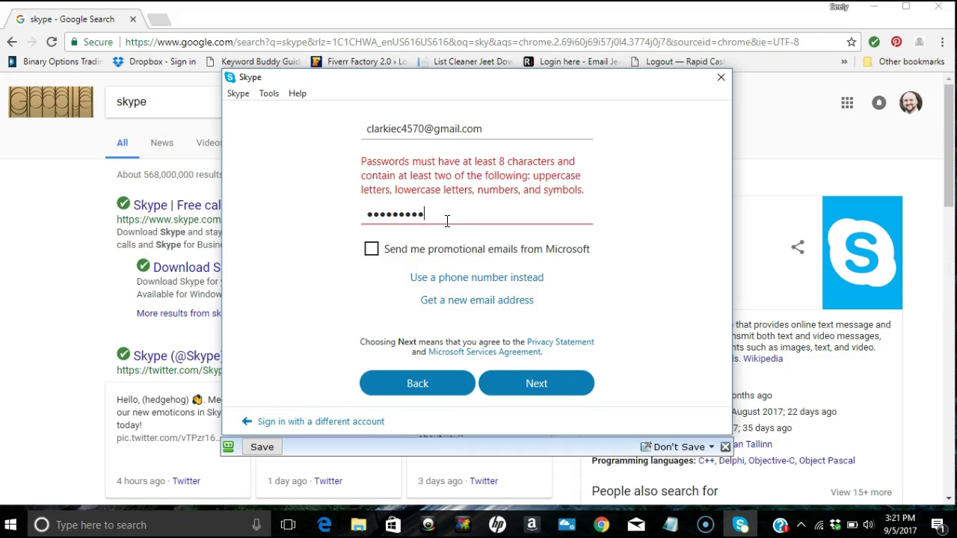
{"action": "left_click", "coordinate": [498, 384]}
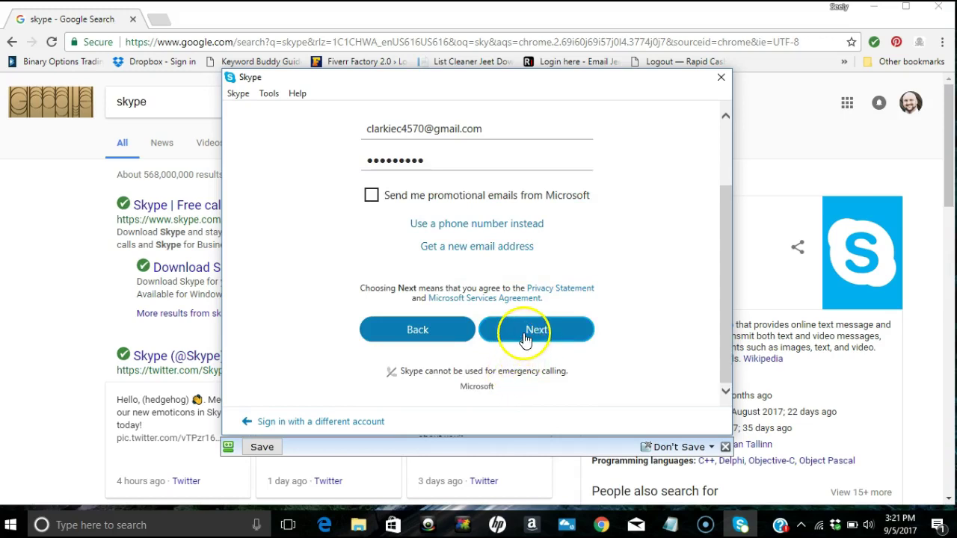
- Enter the account holder's first and last name on the Add details page
{"action": "left_click", "coordinate": [526, 338]}
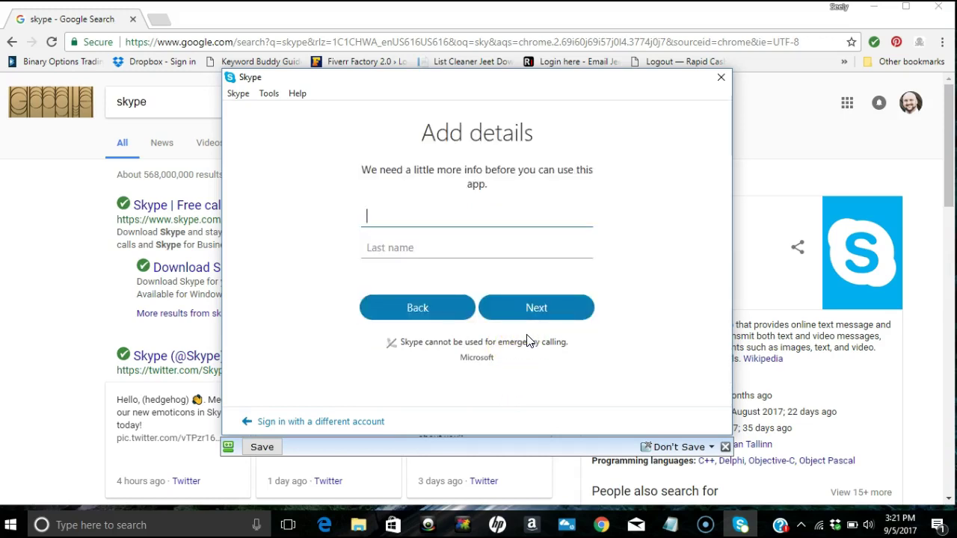
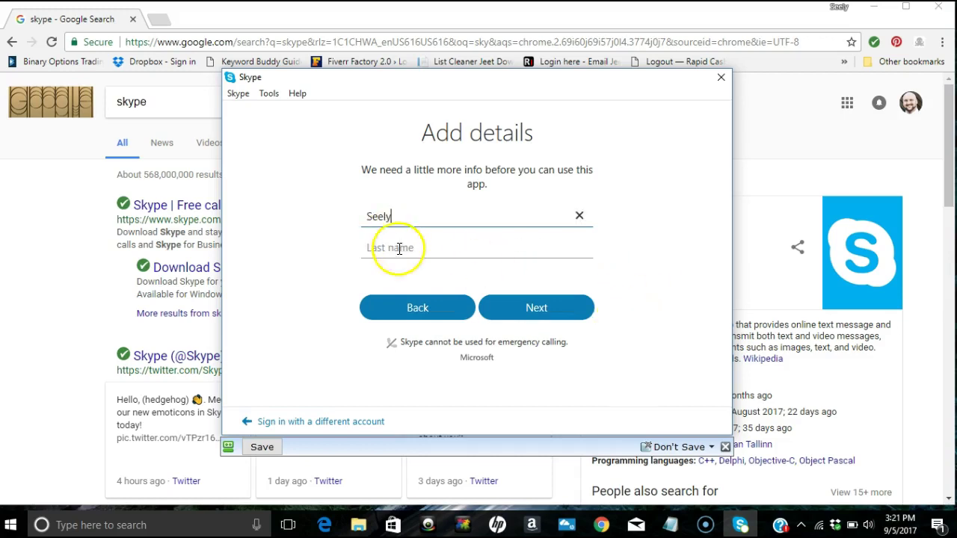
{"action": "left_click", "coordinate": [399, 249]}
{"action": "left_click", "coordinate": [549, 312]}
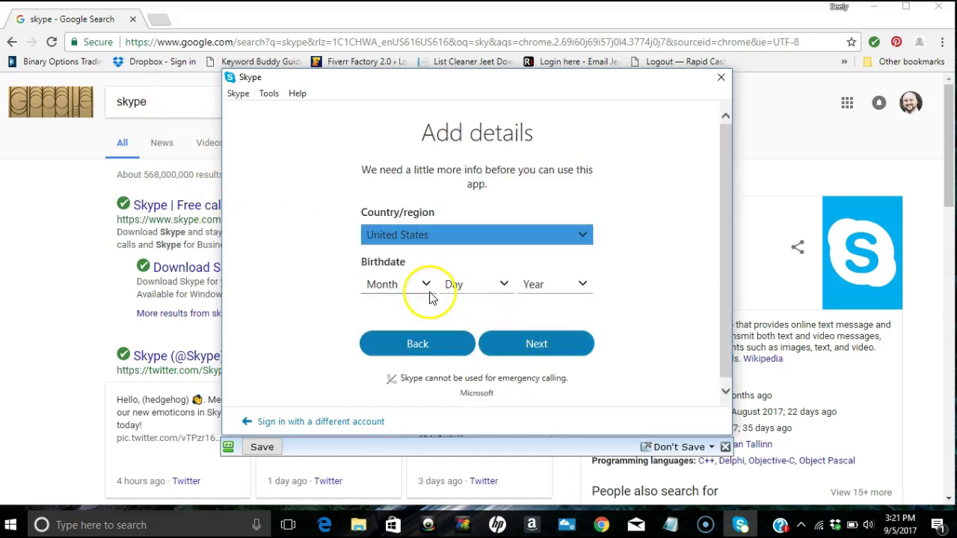
{"action": "left_click", "coordinate": [429, 286]}
{"action": "left_click", "coordinate": [412, 377]}
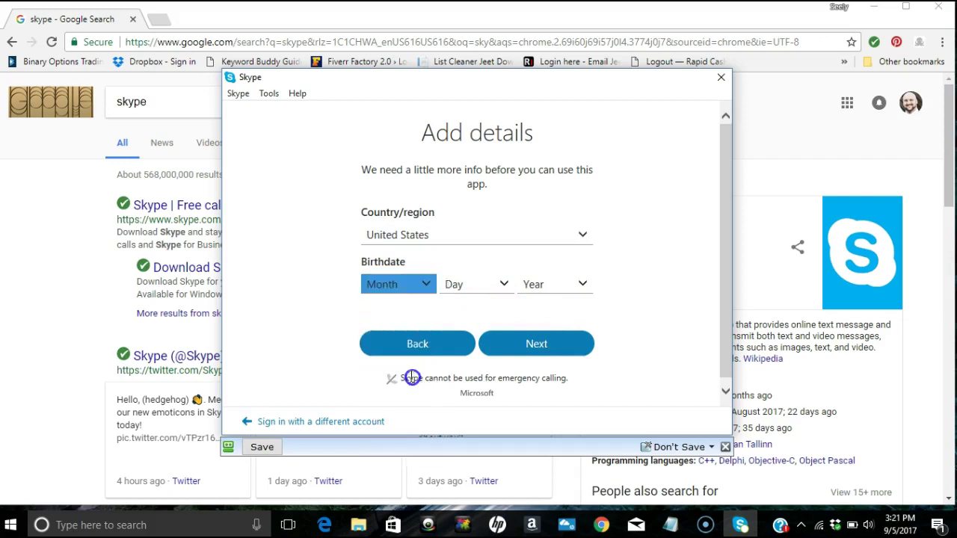
{"action": "left_click", "coordinate": [485, 288]}
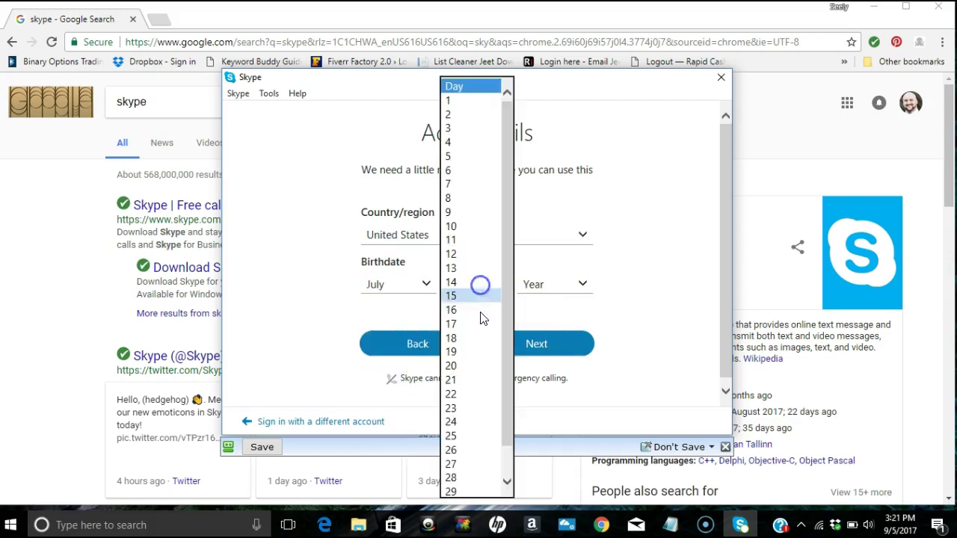
{"action": "left_click", "coordinate": [485, 145]}
{"action": "left_click", "coordinate": [546, 288]}
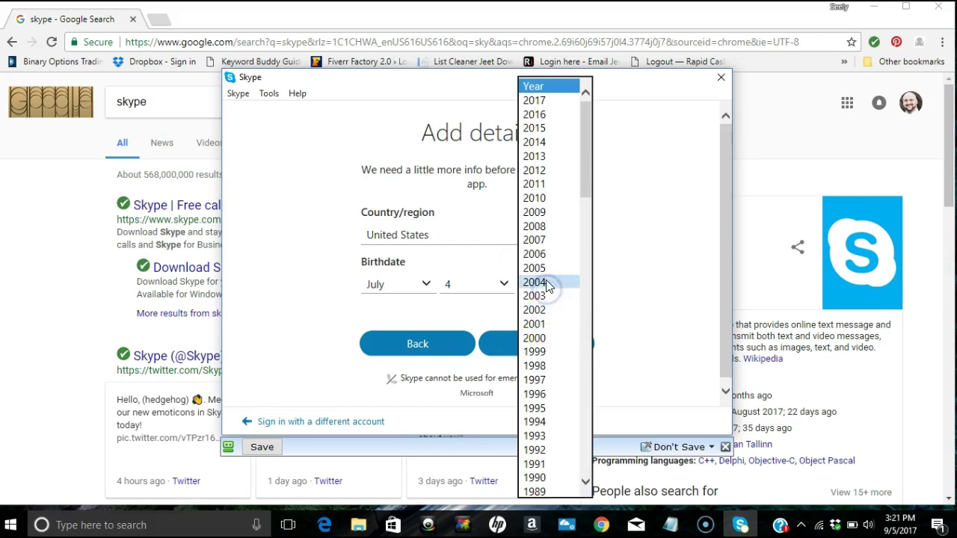
{"action": "scroll", "coordinate": [536, 362], "scroll_direction": "down", "scroll_amount": 3}
{"action": "scroll", "coordinate": [534, 430], "scroll_direction": "down", "scroll_amount": 2}
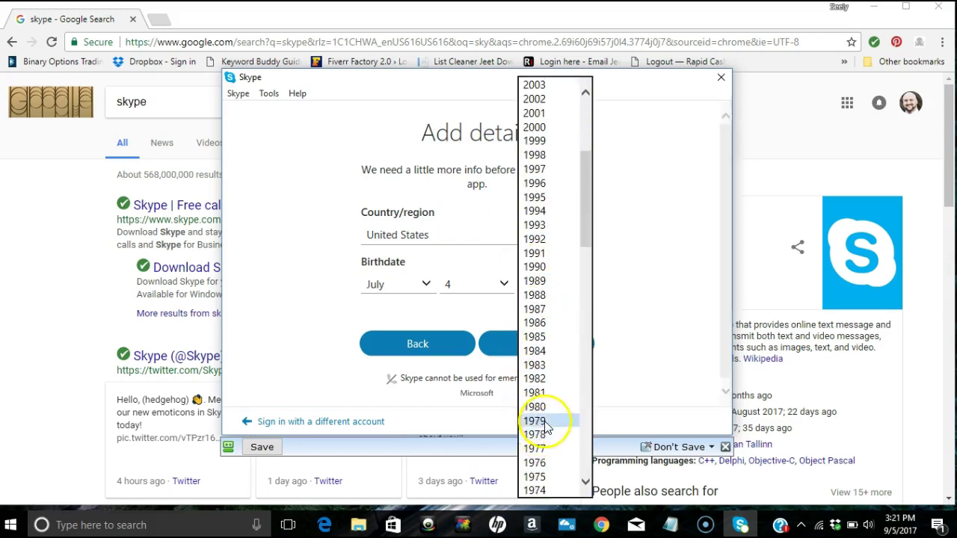
{"action": "left_click", "coordinate": [541, 463]}
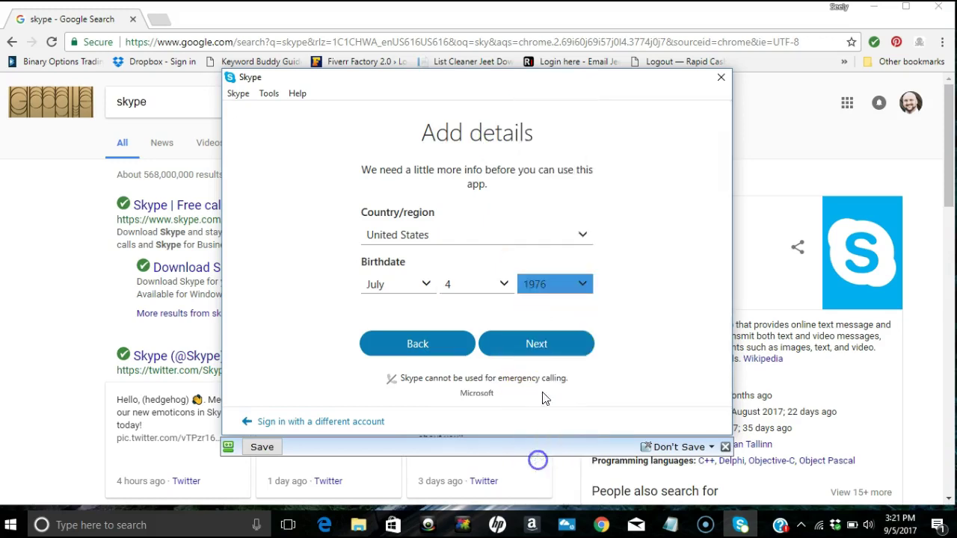
{"action": "left_click", "coordinate": [547, 350]}
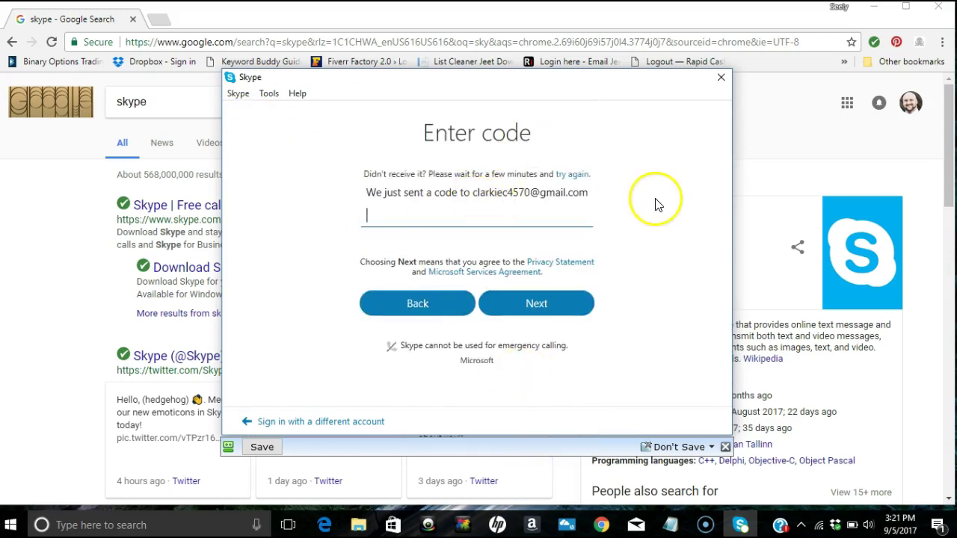
- Switch Chrome to the second Google account and open its Gmail inbox
{"action": "left_click", "coordinate": [171, 18]}
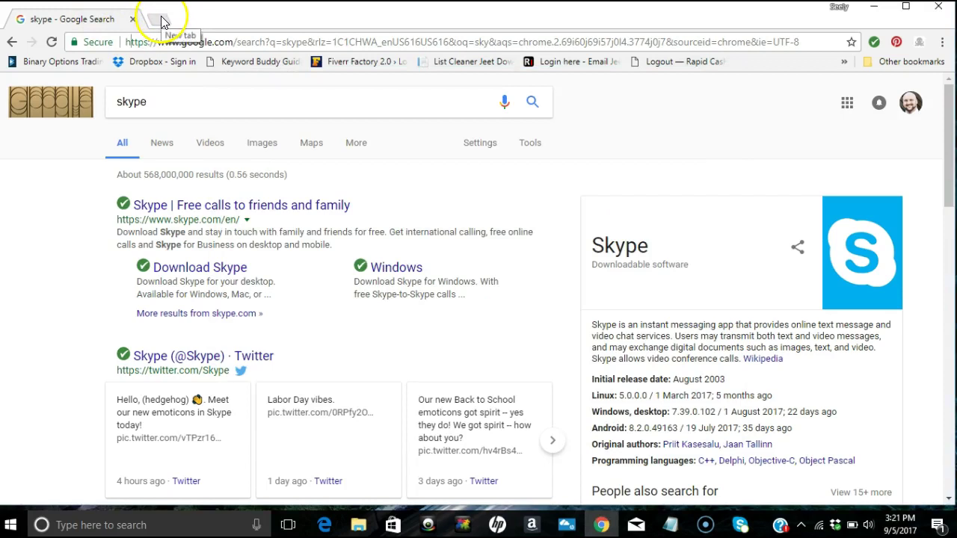
{"action": "left_click", "coordinate": [163, 23]}
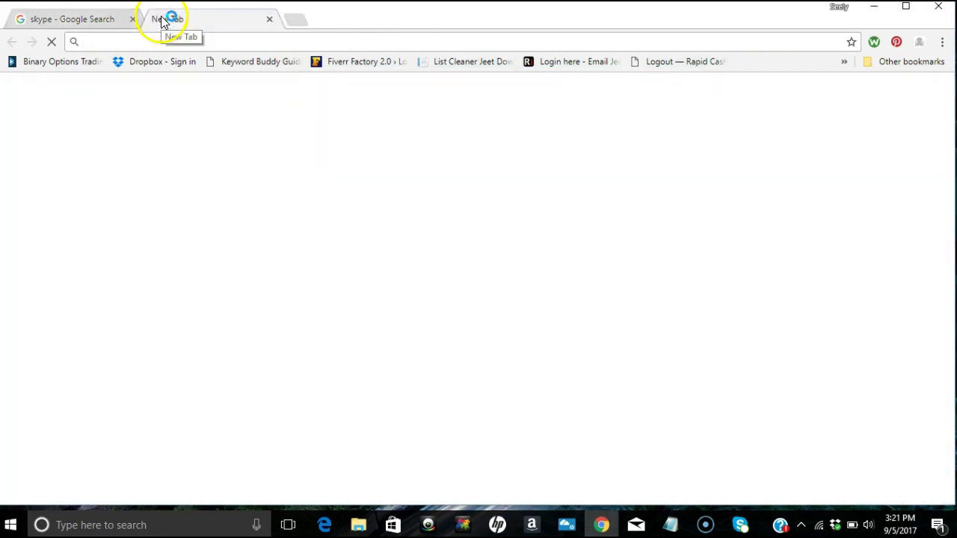
{"action": "left_click", "coordinate": [270, 20]}
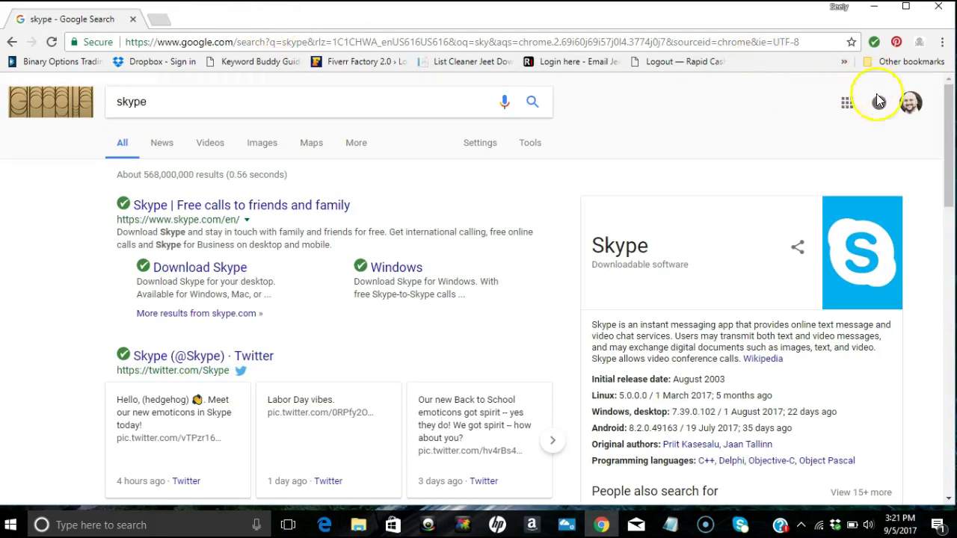
{"action": "left_click", "coordinate": [912, 104]}
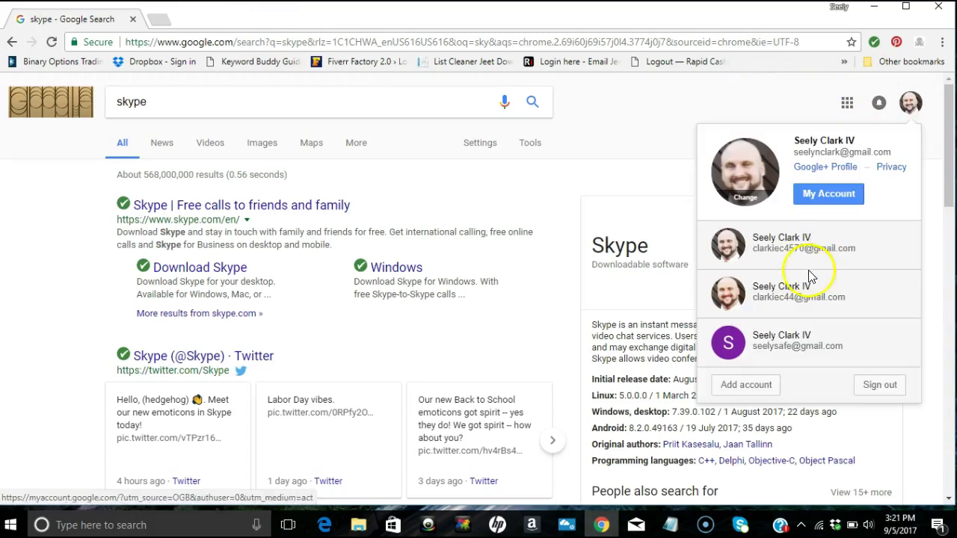
{"action": "left_click", "coordinate": [787, 245]}
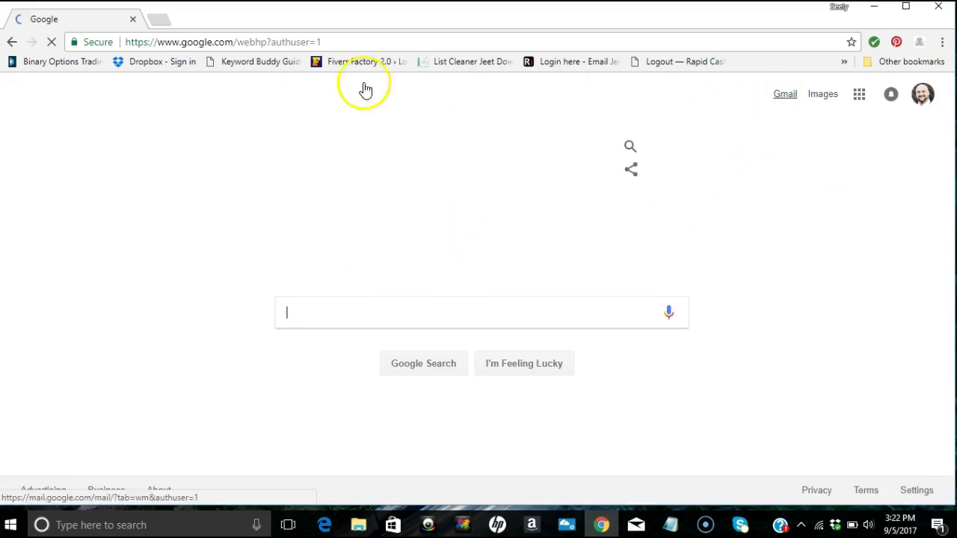
{"action": "left_click", "coordinate": [785, 97]}
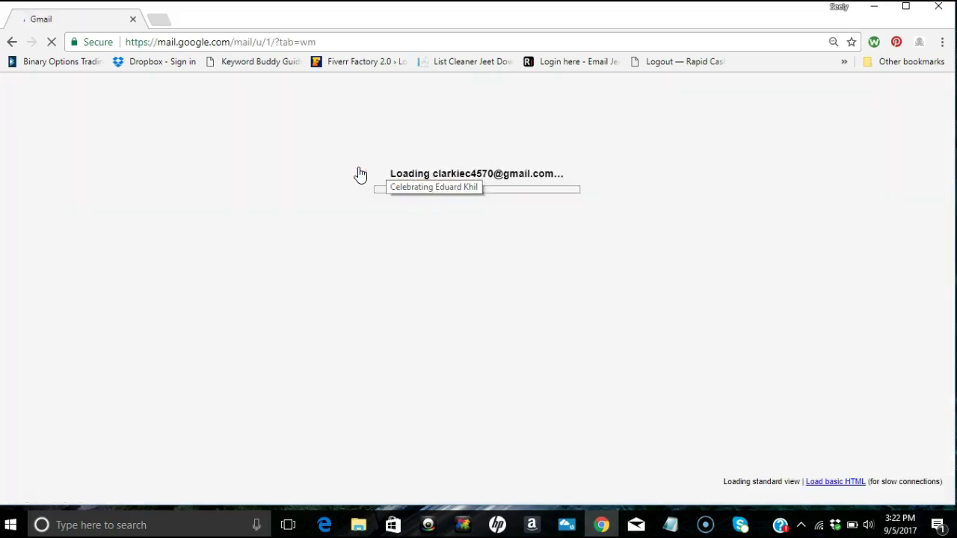
- Open Microsoft's 'Verify your email address' message to read the code, then return to Skype
{"action": "left_click", "coordinate": [303, 188]}
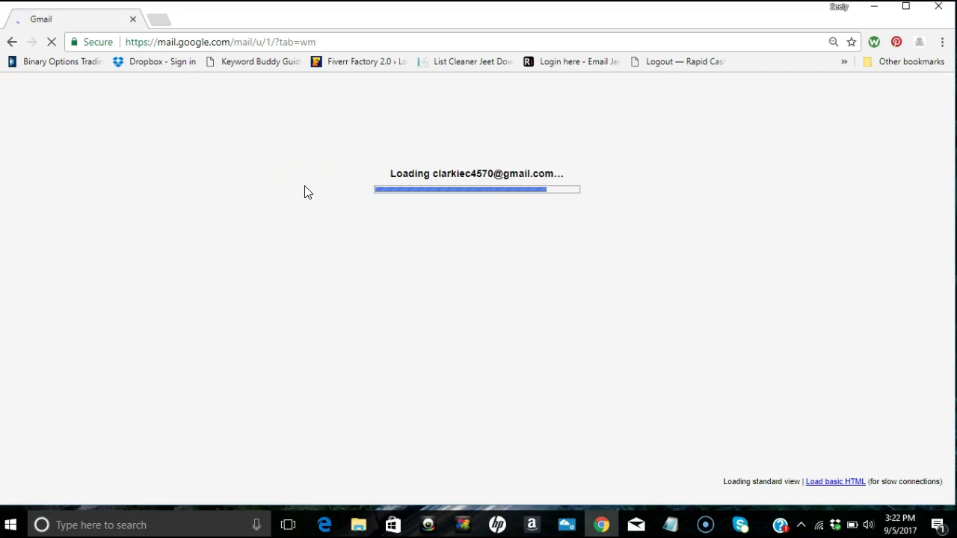
{"action": "left_click", "coordinate": [290, 204]}
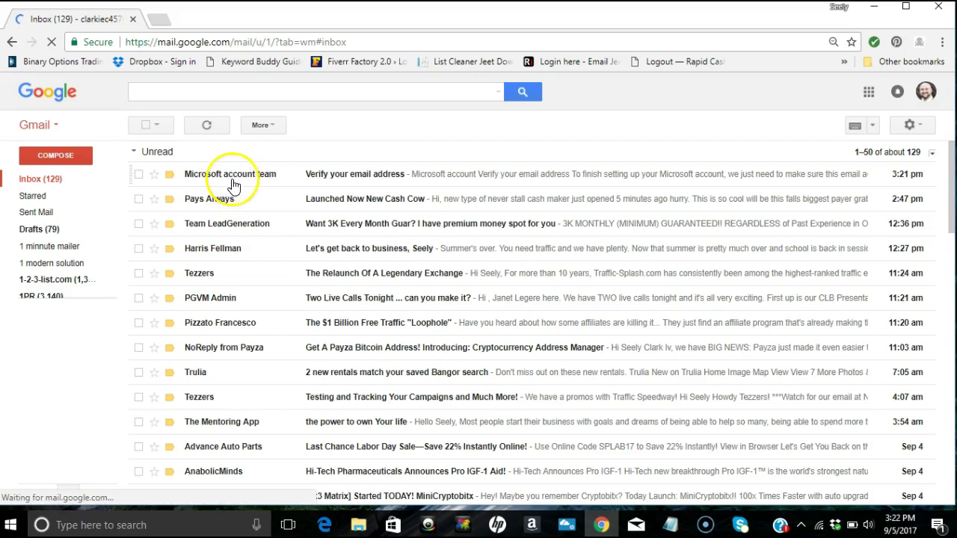
{"action": "left_click", "coordinate": [501, 183]}
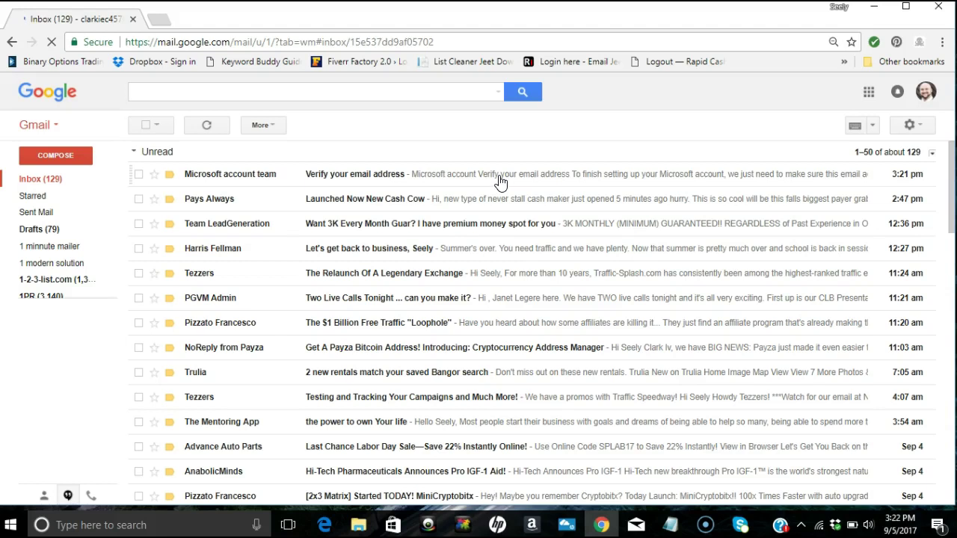
{"action": "left_click", "coordinate": [492, 187]}
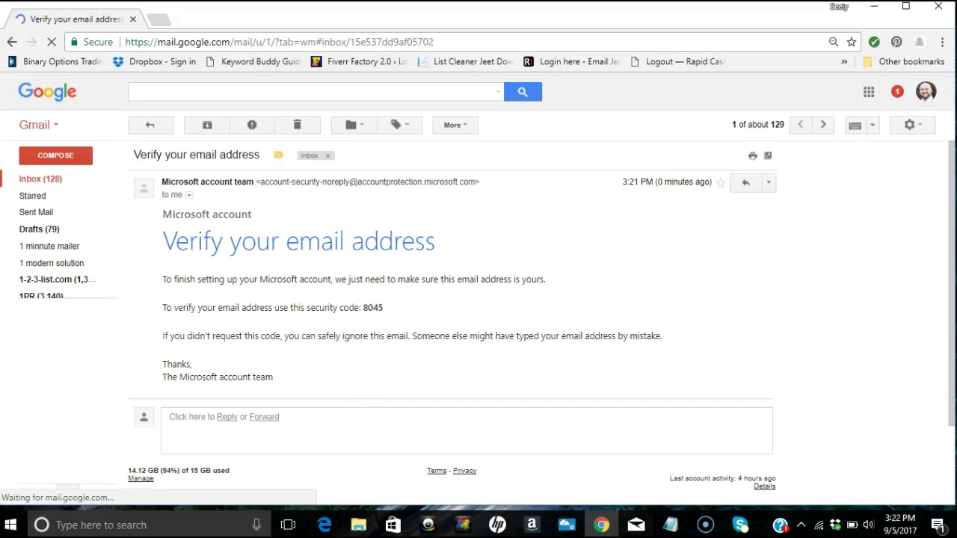
{"action": "left_click", "coordinate": [738, 526]}
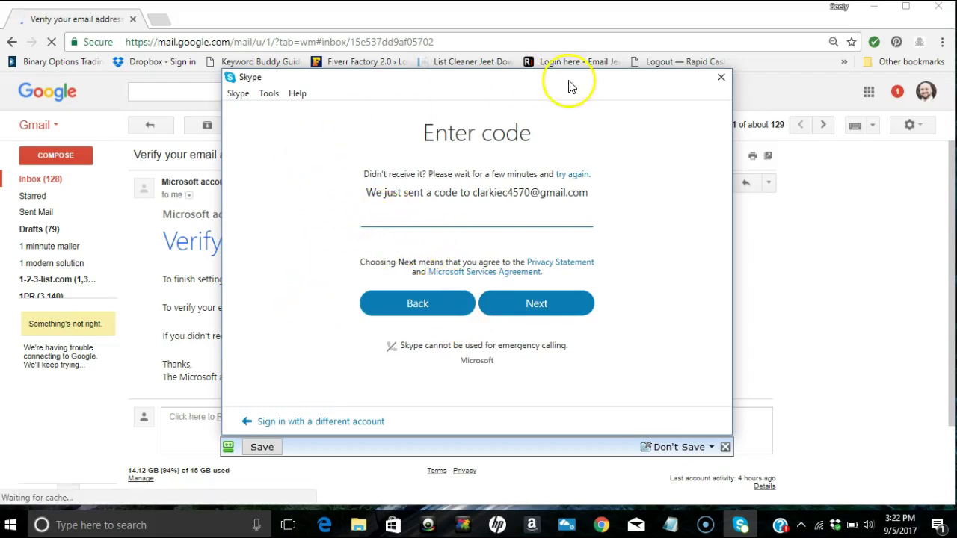
- Enter the emailed security code in Skype, fixing a typo, and submit it
{"action": "left_click", "coordinate": [838, 237]}
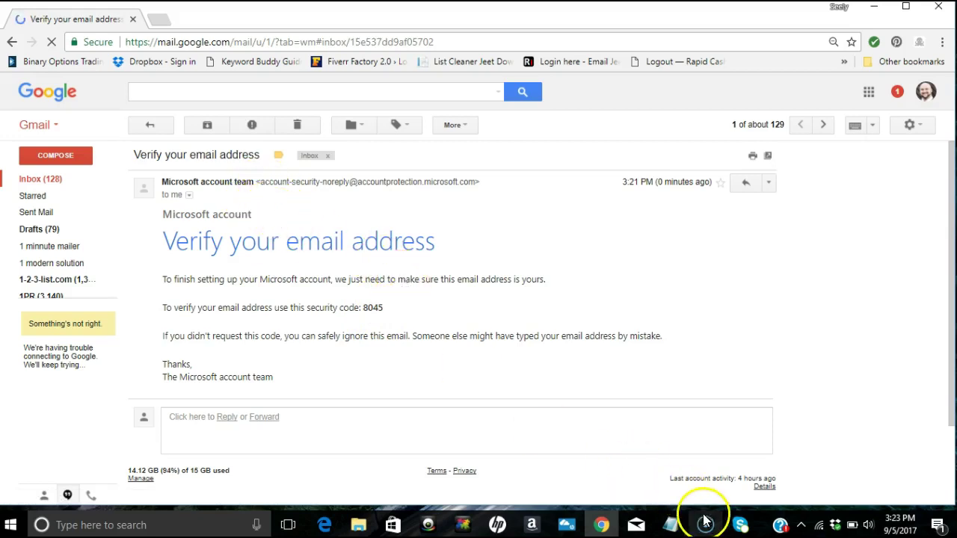
{"action": "left_click", "coordinate": [739, 524]}
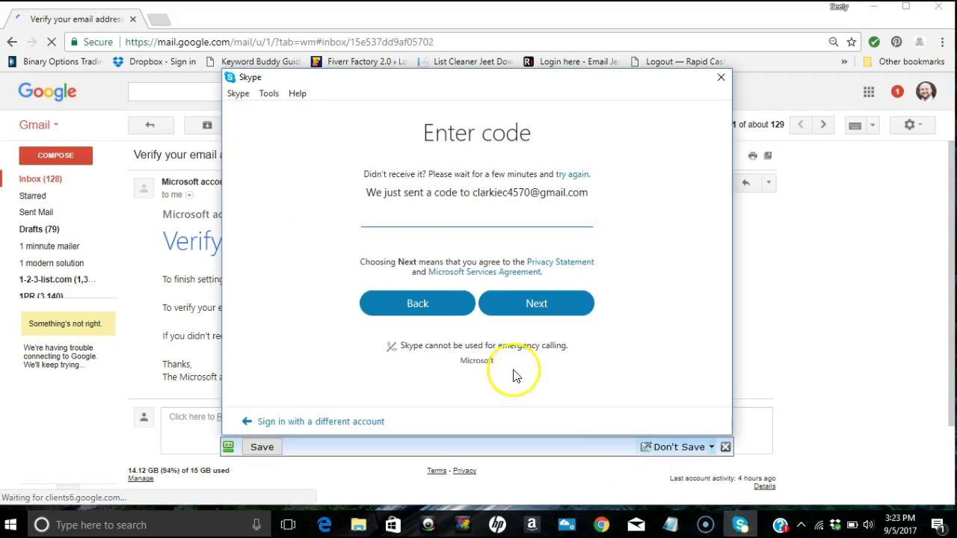
{"action": "left_click", "coordinate": [408, 220]}
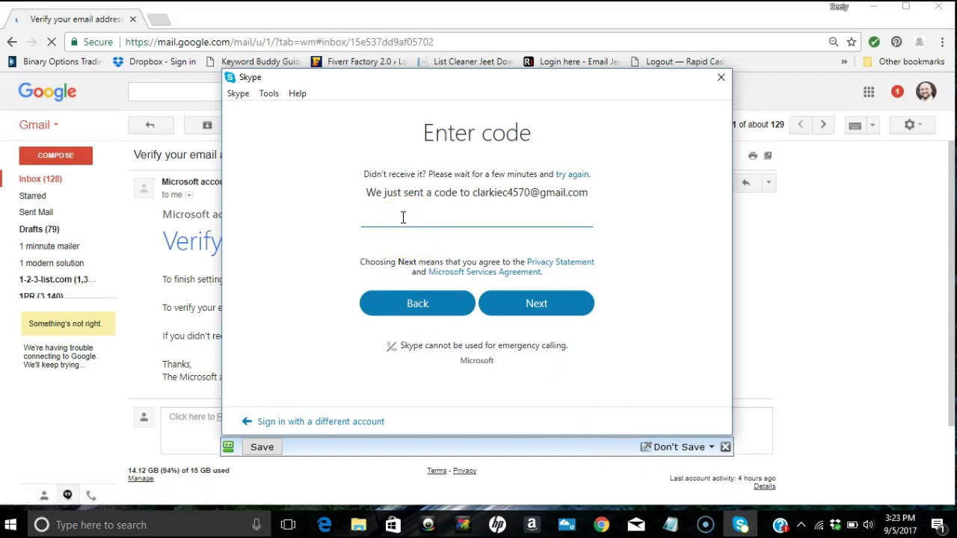
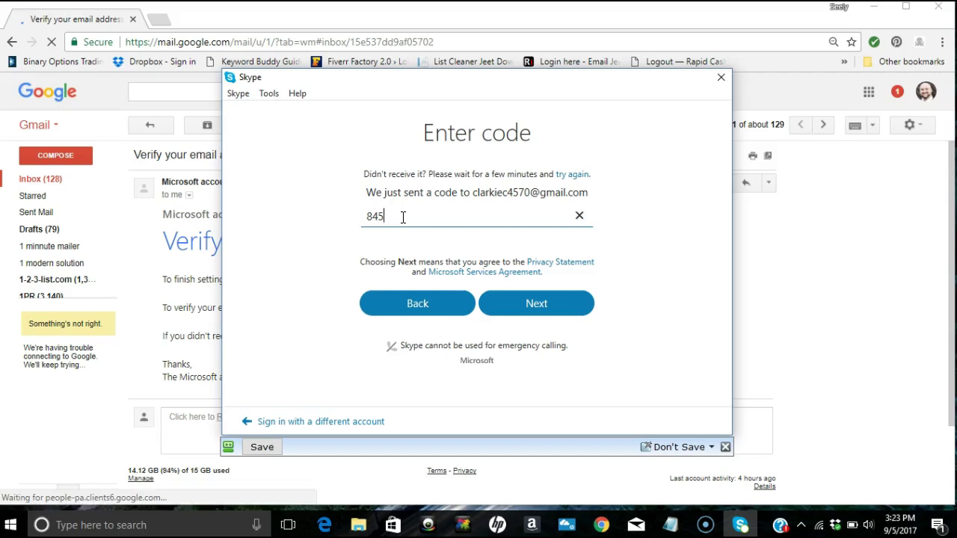
{"action": "key", "text": "BackSpace"}
{"action": "key", "text": "BackSpace"}
{"action": "key", "text": "BackSpace"}
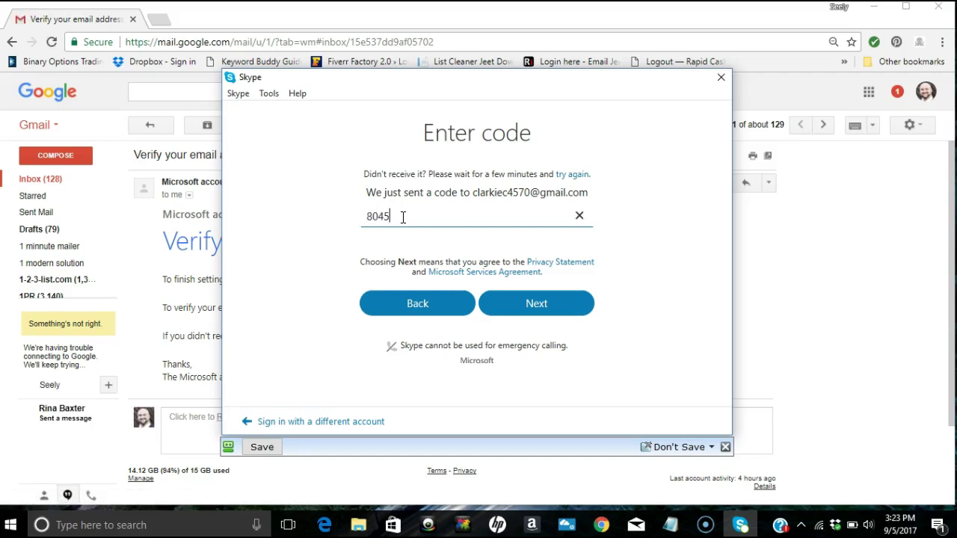
{"action": "left_click", "coordinate": [553, 302]}
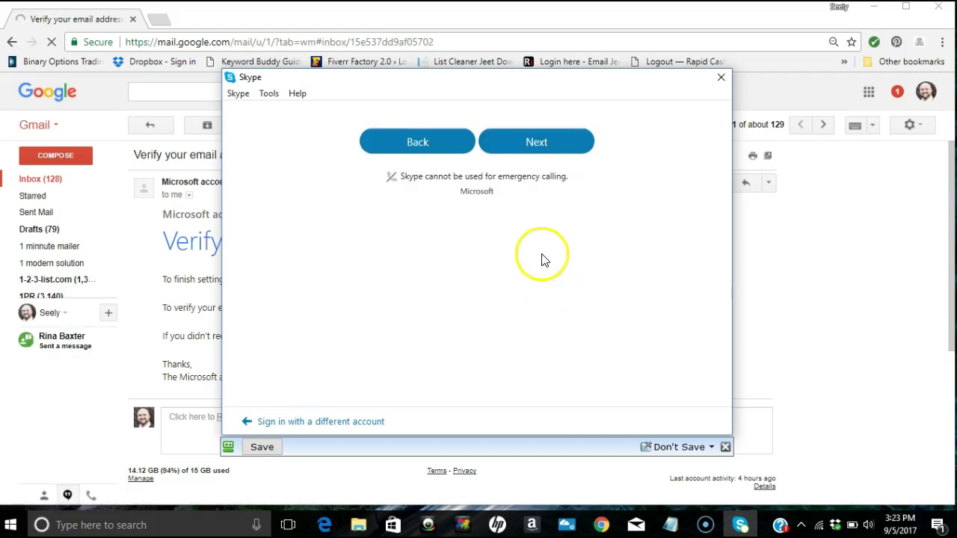
- Enter the phone number as security info and have an access code texted to it
{"action": "left_click", "coordinate": [536, 154]}
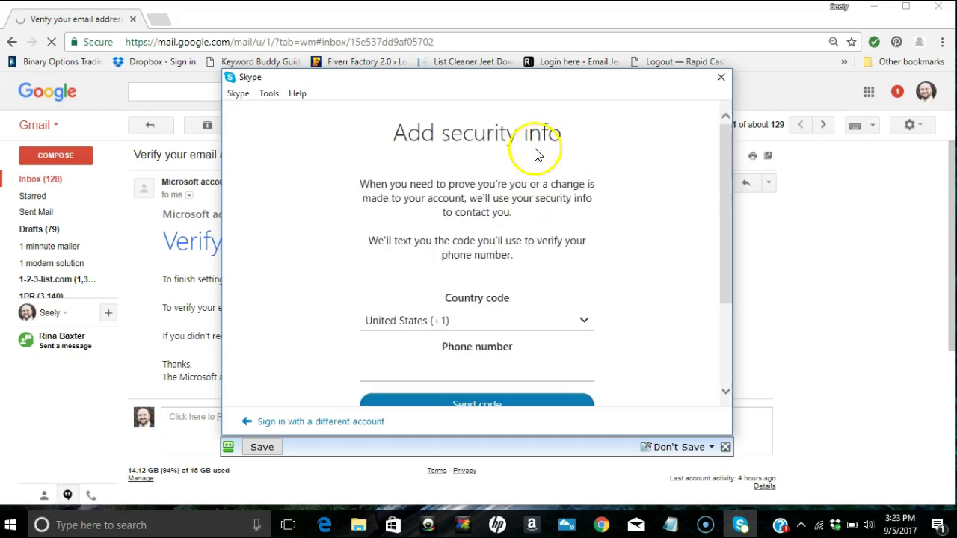
{"action": "left_click", "coordinate": [465, 370]}
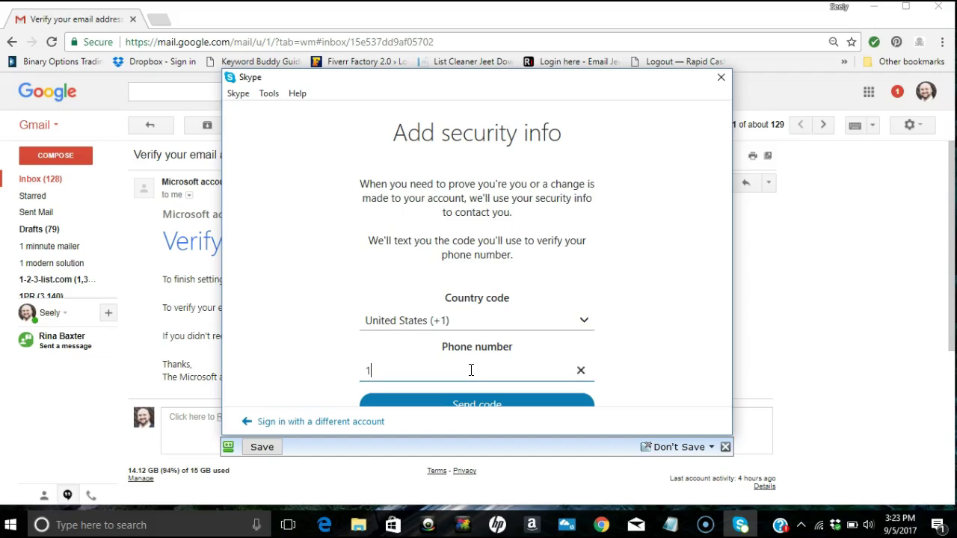
{"action": "scroll", "coordinate": [560, 348], "scroll_direction": "down", "scroll_amount": 2}
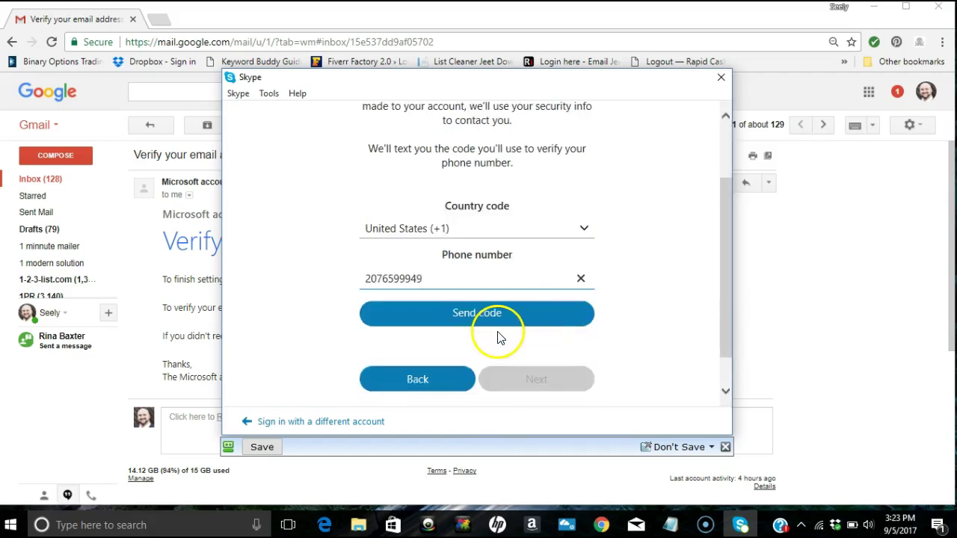
{"action": "scroll", "coordinate": [493, 335], "scroll_direction": "up", "scroll_amount": 1}
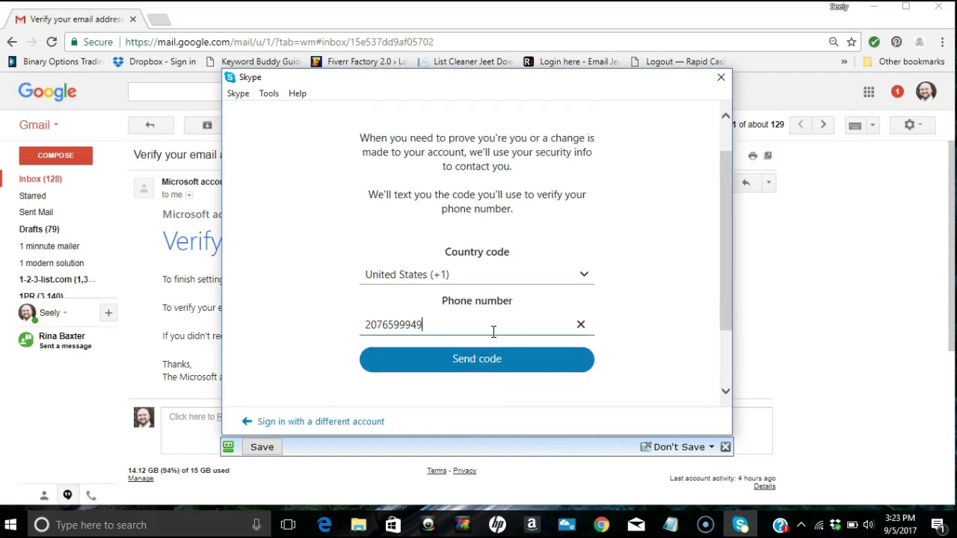
{"action": "scroll", "coordinate": [496, 344], "scroll_direction": "up", "scroll_amount": 1}
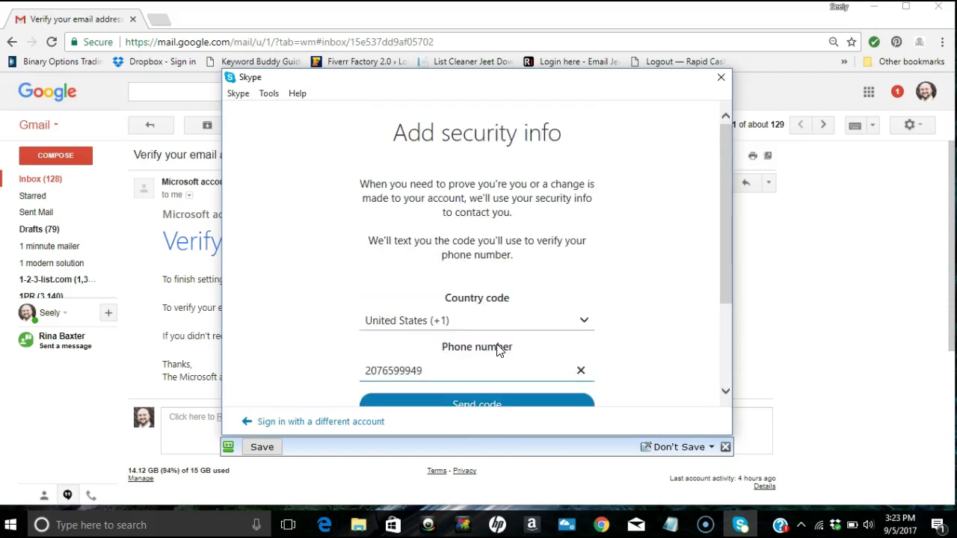
{"action": "scroll", "coordinate": [500, 351], "scroll_direction": "down", "scroll_amount": 2}
{"action": "left_click", "coordinate": [490, 322]}
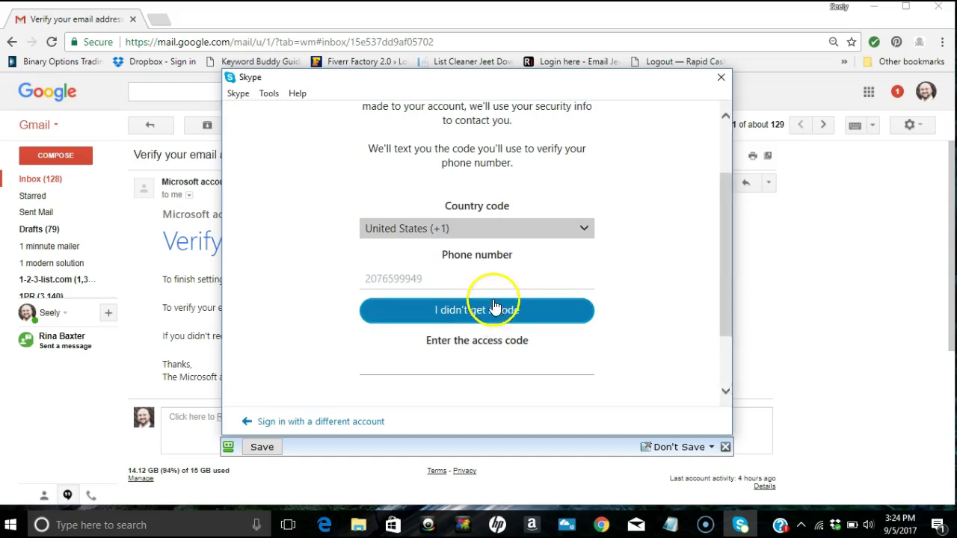
- Type the texted access code into the 'Enter the access code' field
{"action": "left_click", "coordinate": [451, 364]}
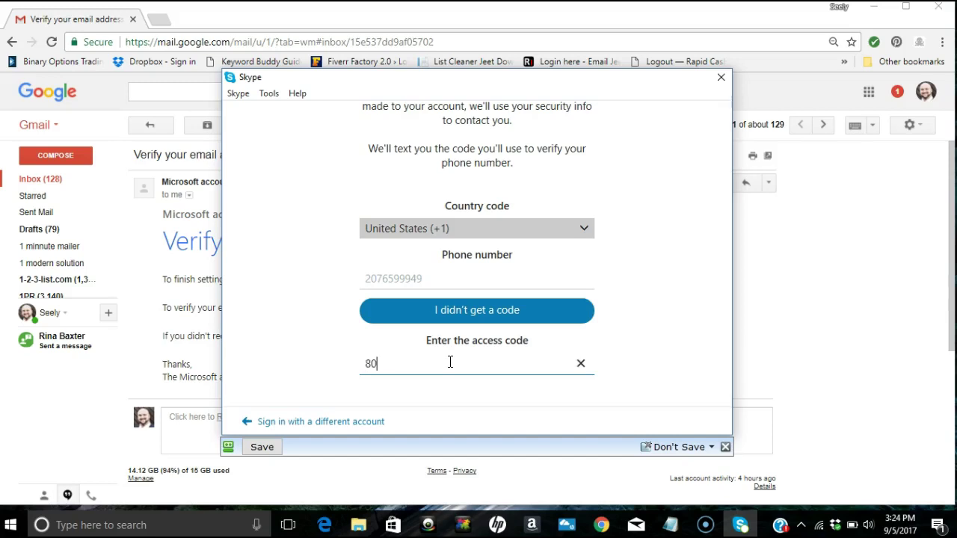
{"action": "scroll", "coordinate": [460, 374], "scroll_direction": "down", "scroll_amount": 1}
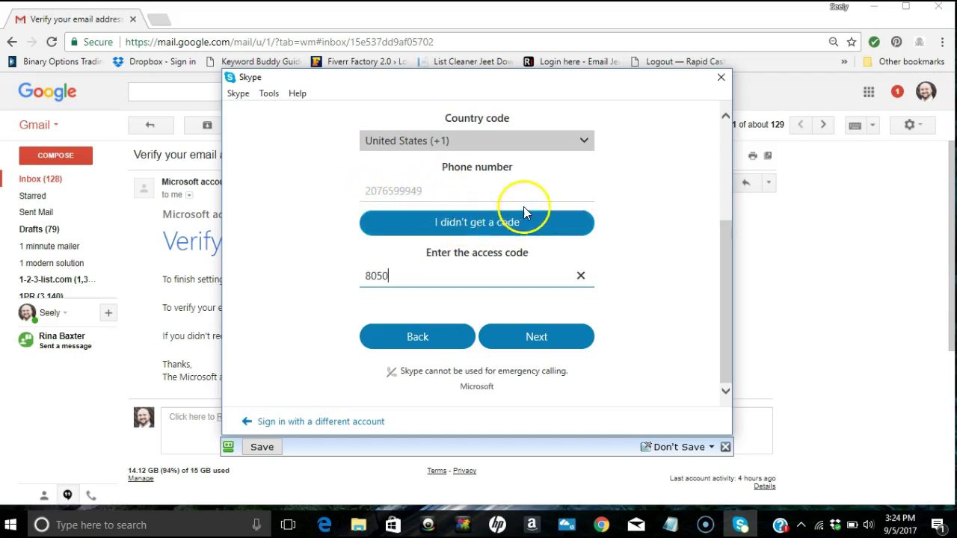
{"action": "scroll", "coordinate": [523, 190], "scroll_direction": "up", "scroll_amount": 1}
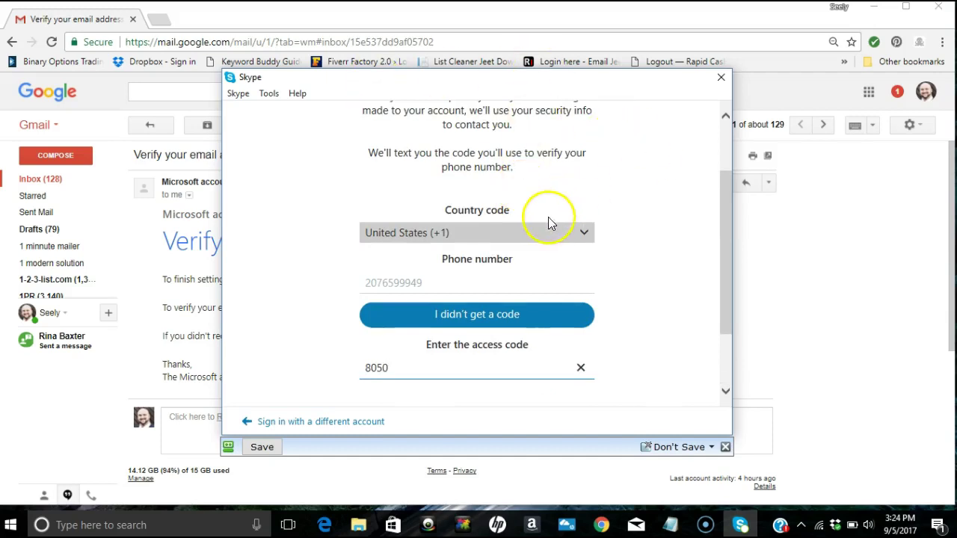
{"action": "scroll", "coordinate": [551, 220], "scroll_direction": "up", "scroll_amount": 1}
{"action": "scroll", "coordinate": [569, 224], "scroll_direction": "down", "scroll_amount": 1}
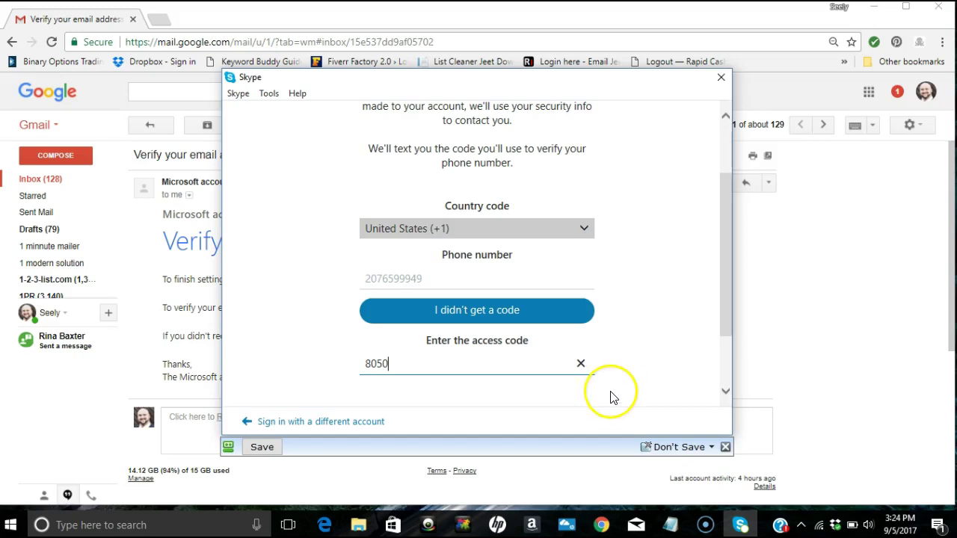
{"action": "scroll", "coordinate": [570, 395], "scroll_direction": "down", "scroll_amount": 2}
- Submit the access code and proceed to the 'Nearly done, just a couple of things' screen
{"action": "left_click", "coordinate": [539, 338]}
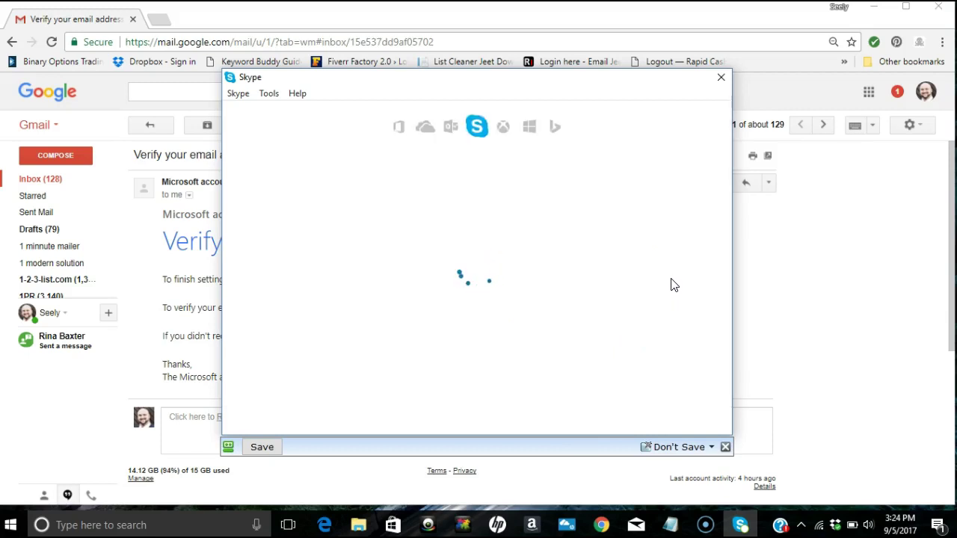
{"action": "left_click", "coordinate": [669, 288]}
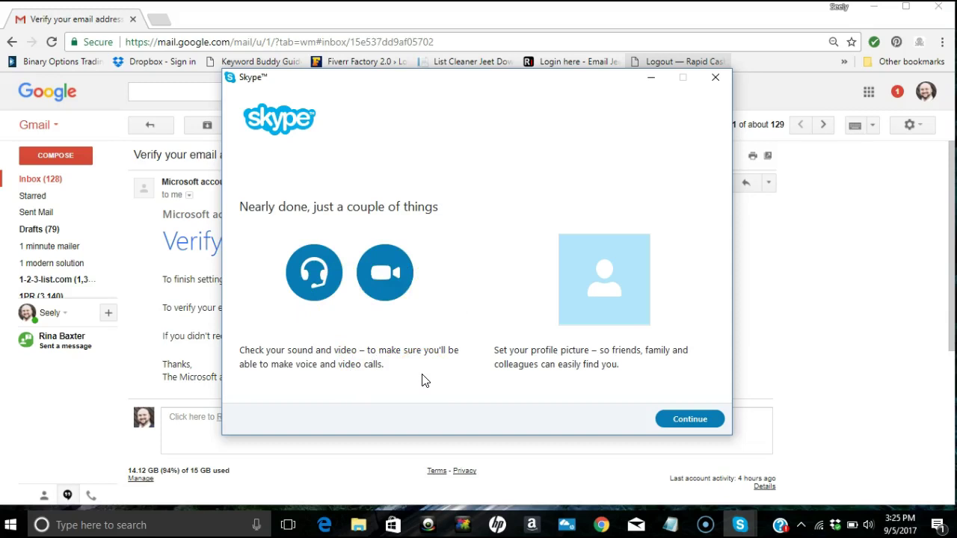
- Play a test sound in the audio/video check, then continue to Add a profile picture
{"action": "left_click", "coordinate": [693, 421]}
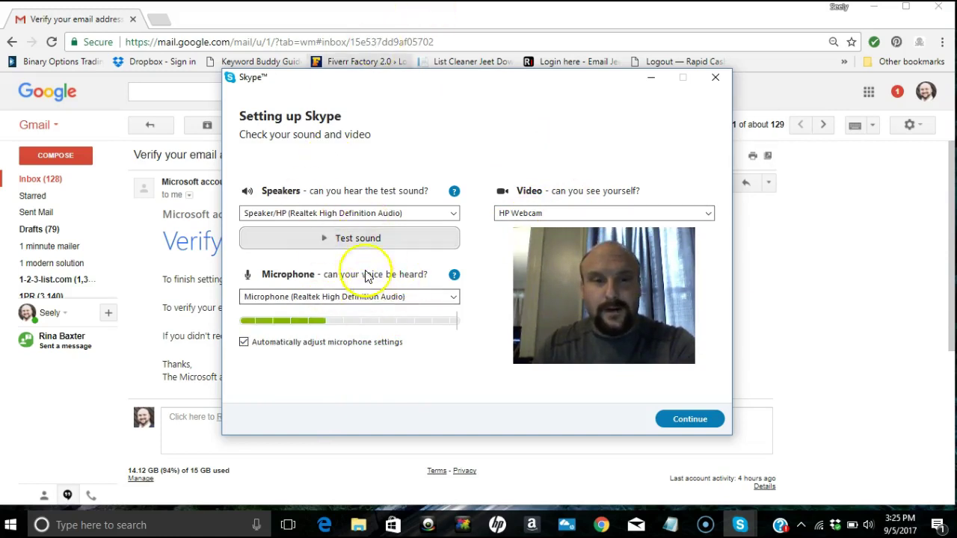
{"action": "left_click", "coordinate": [362, 242]}
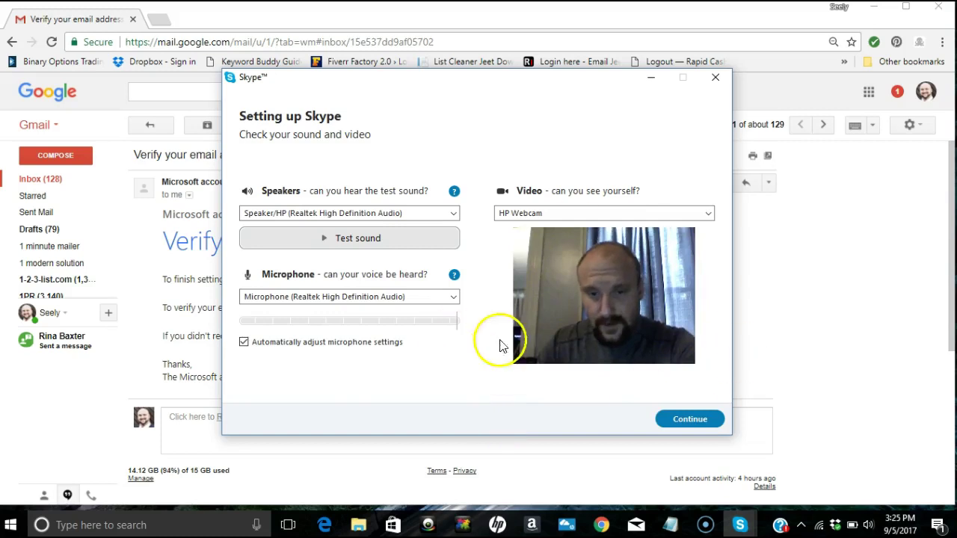
{"action": "left_click", "coordinate": [670, 423]}
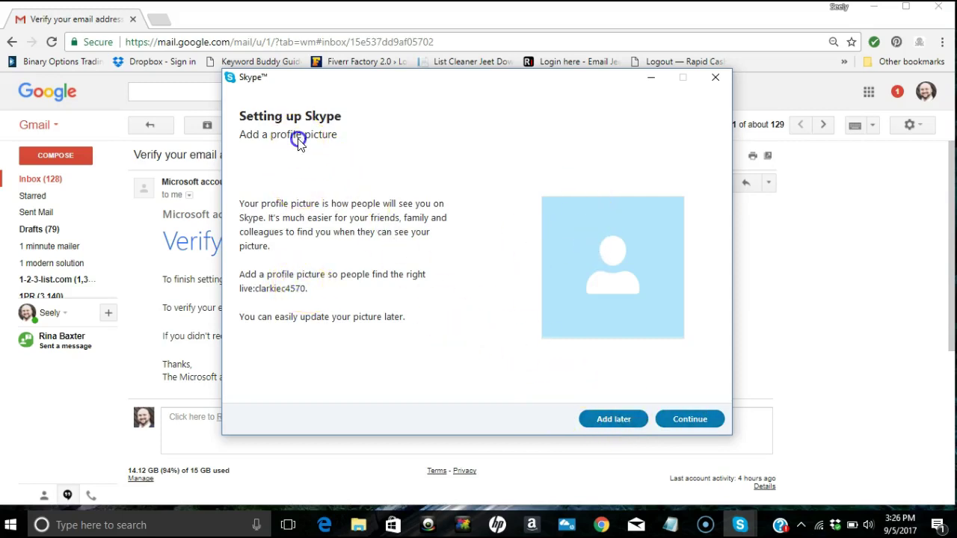
- Take a webcam photo, retake it once, and set the new shot as the profile picture
{"action": "left_click", "coordinate": [679, 424]}
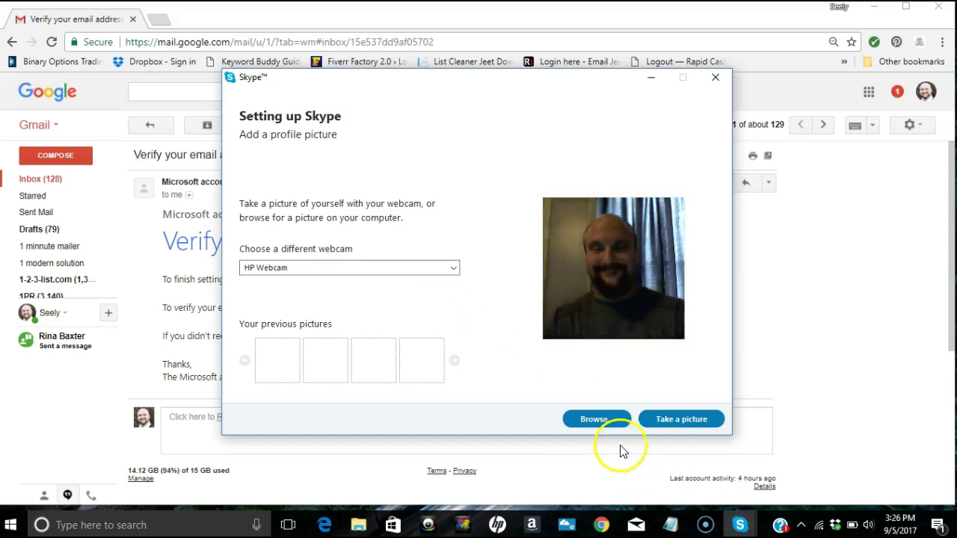
{"action": "left_click", "coordinate": [669, 421]}
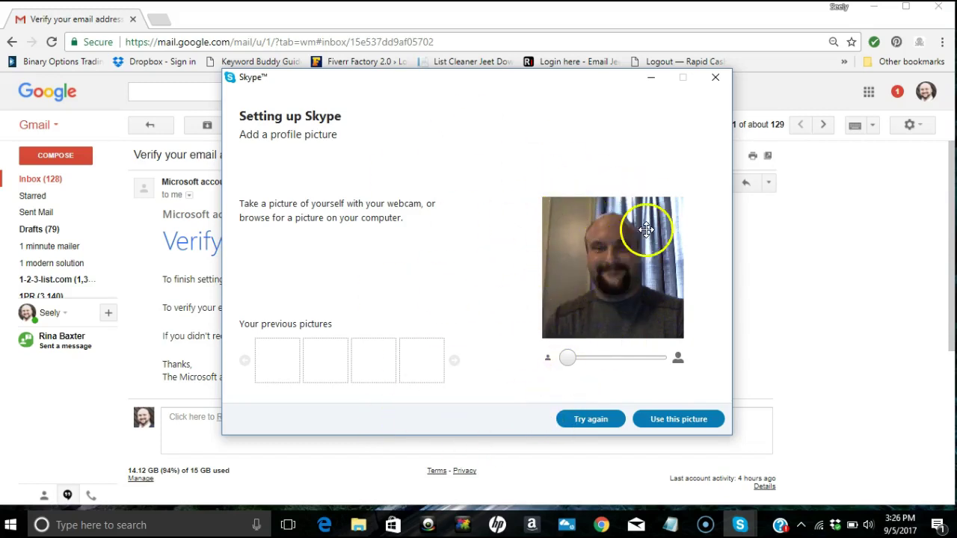
{"action": "left_click", "coordinate": [604, 420]}
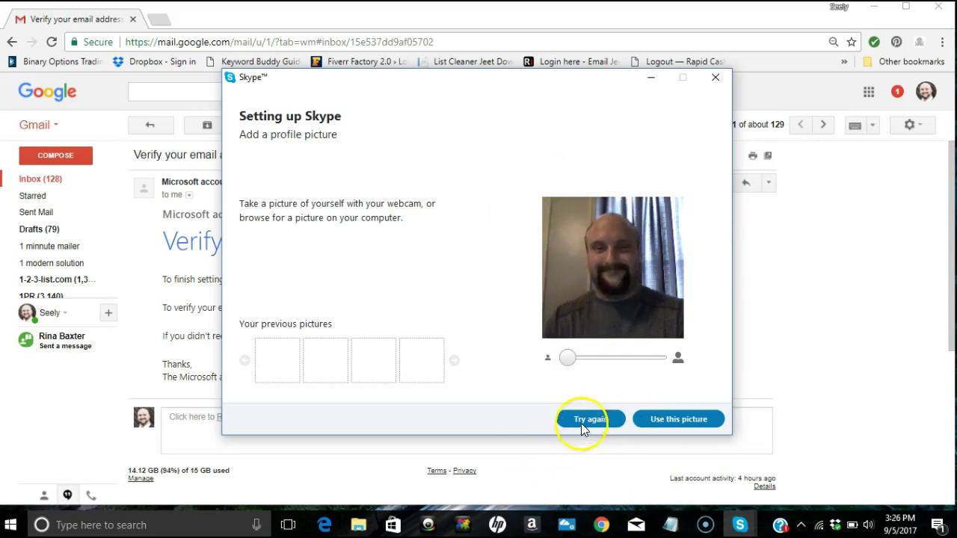
{"action": "left_click", "coordinate": [582, 420]}
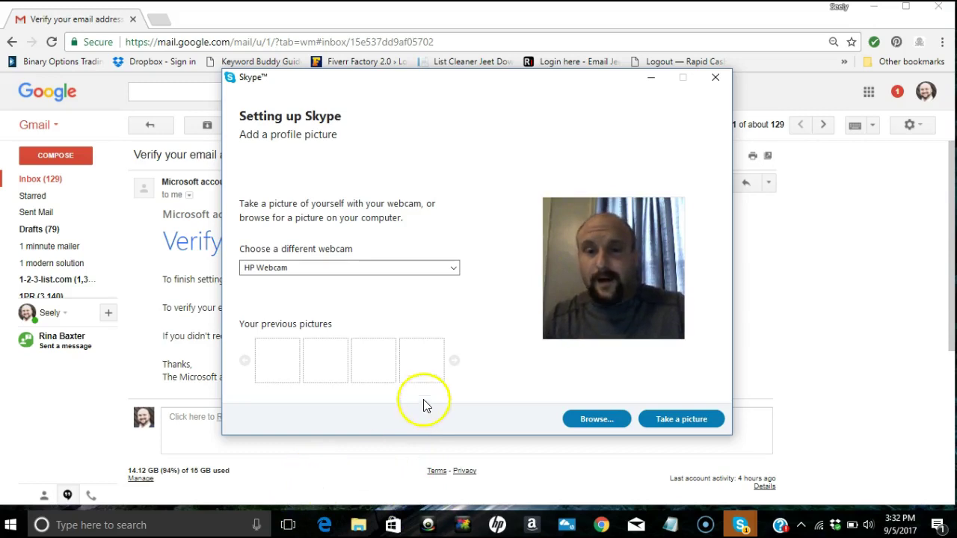
{"action": "left_click", "coordinate": [675, 420]}
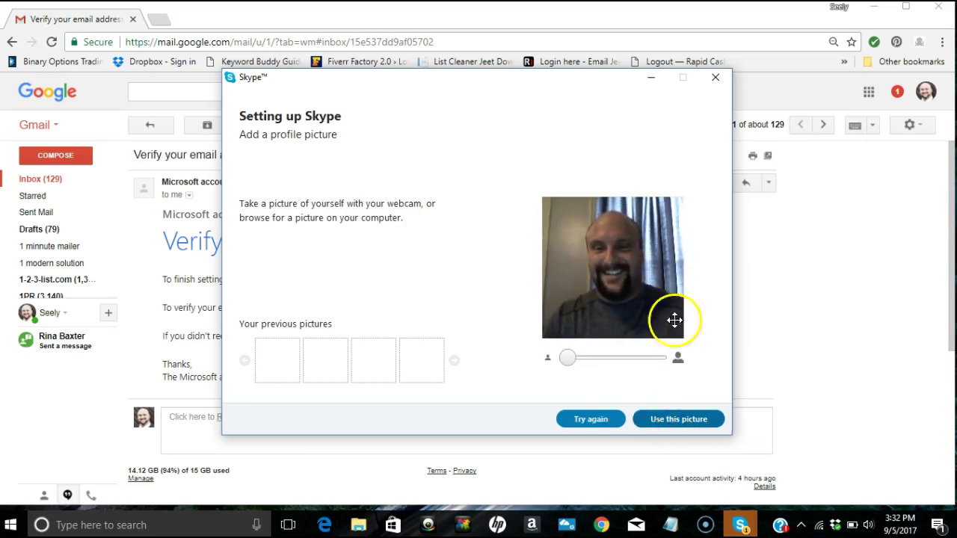
{"action": "left_click", "coordinate": [651, 419]}
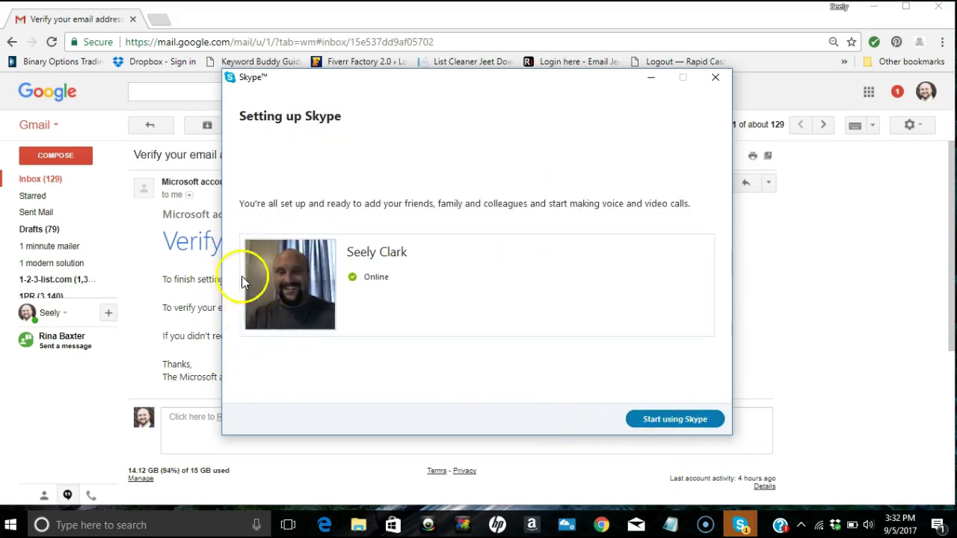
- Start using Skype, then look through the Skype, Contacts, Help and Call menus
{"action": "left_click", "coordinate": [681, 421]}
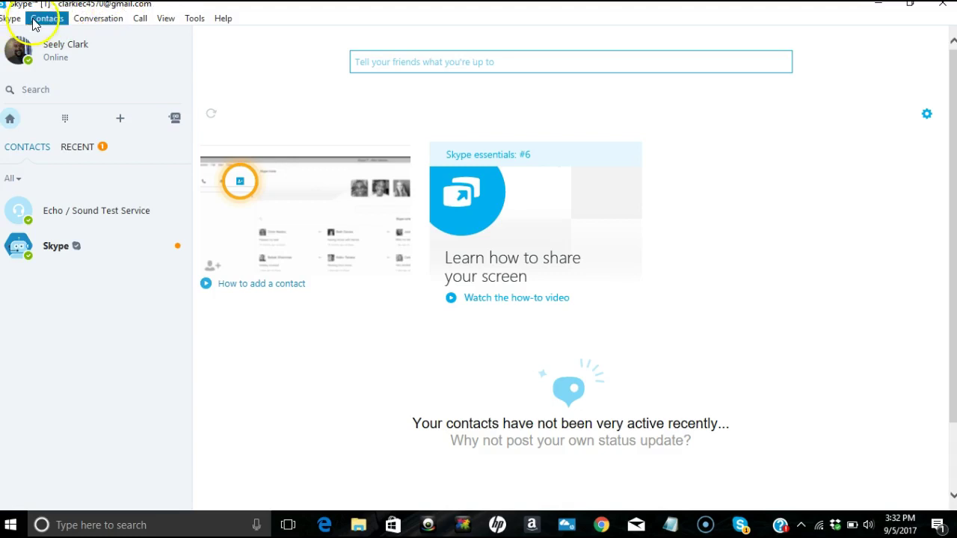
{"action": "left_click", "coordinate": [11, 18]}
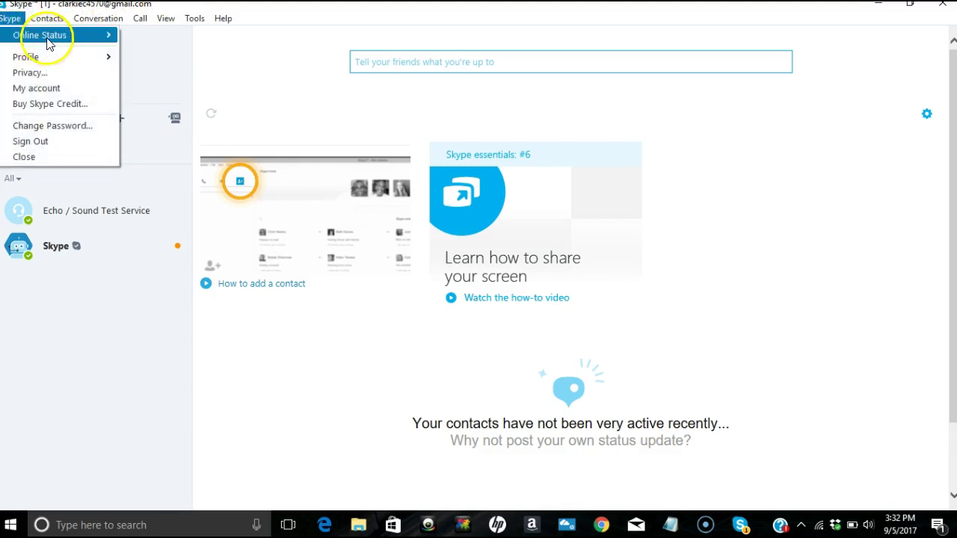
{"action": "mouse_move", "coordinate": [44, 34]}
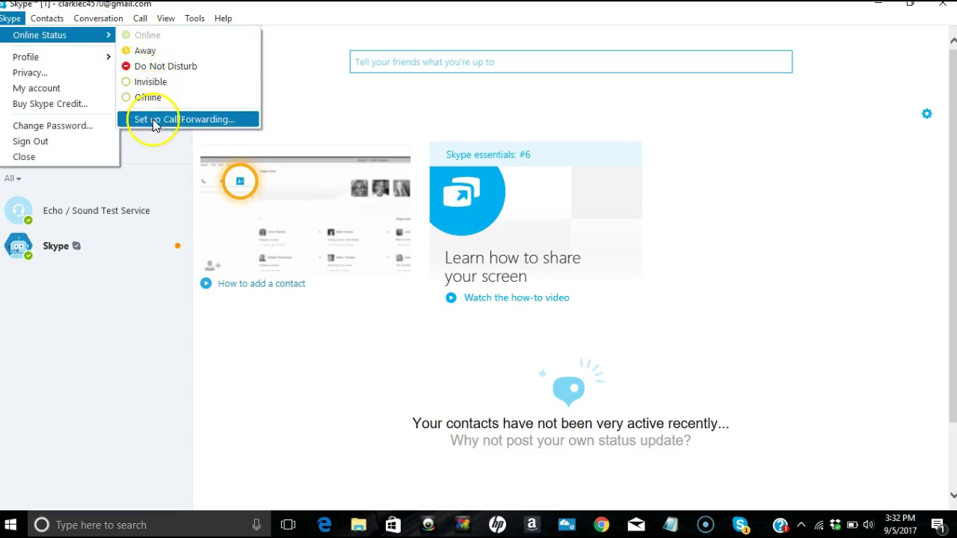
{"action": "mouse_move", "coordinate": [75, 58]}
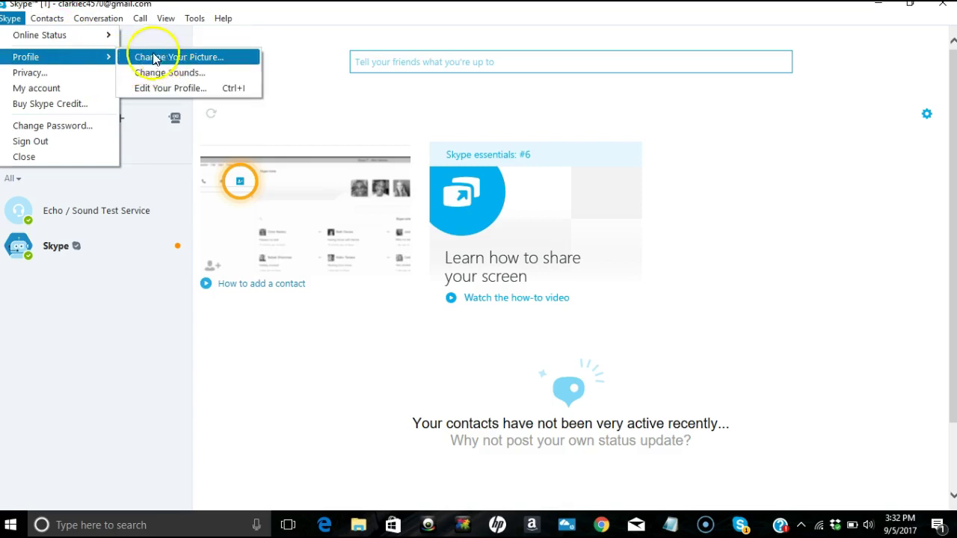
{"action": "mouse_move", "coordinate": [47, 18]}
{"action": "mouse_move", "coordinate": [15, 19]}
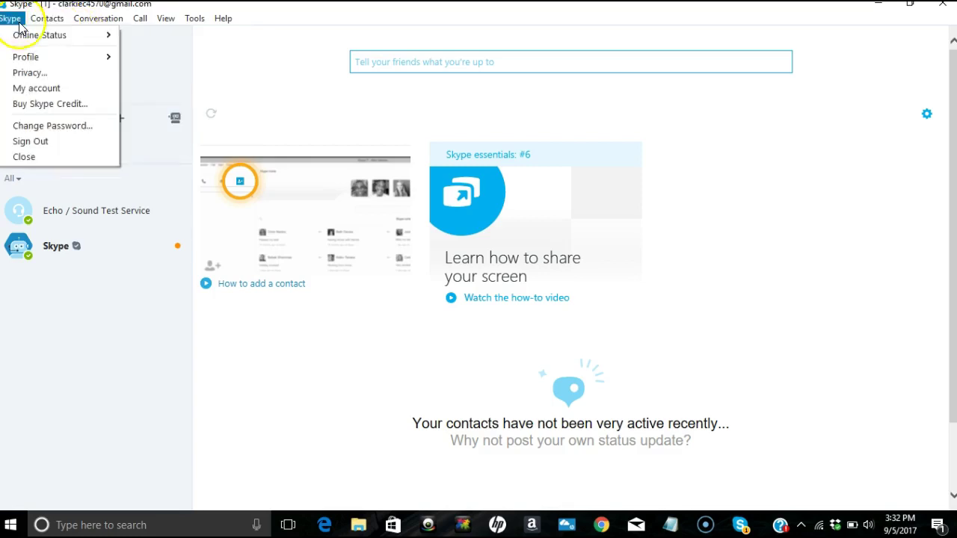
{"action": "mouse_move", "coordinate": [25, 59]}
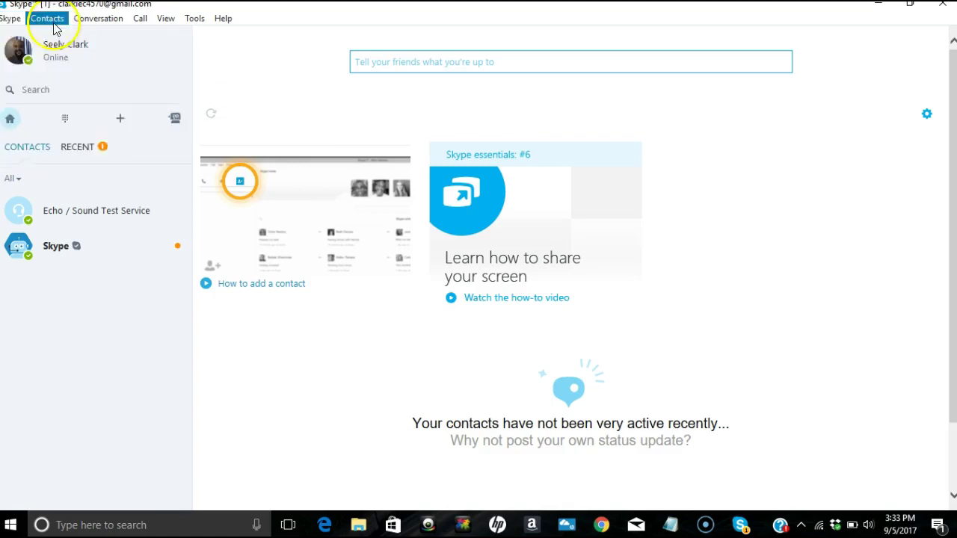
{"action": "mouse_move", "coordinate": [222, 18]}
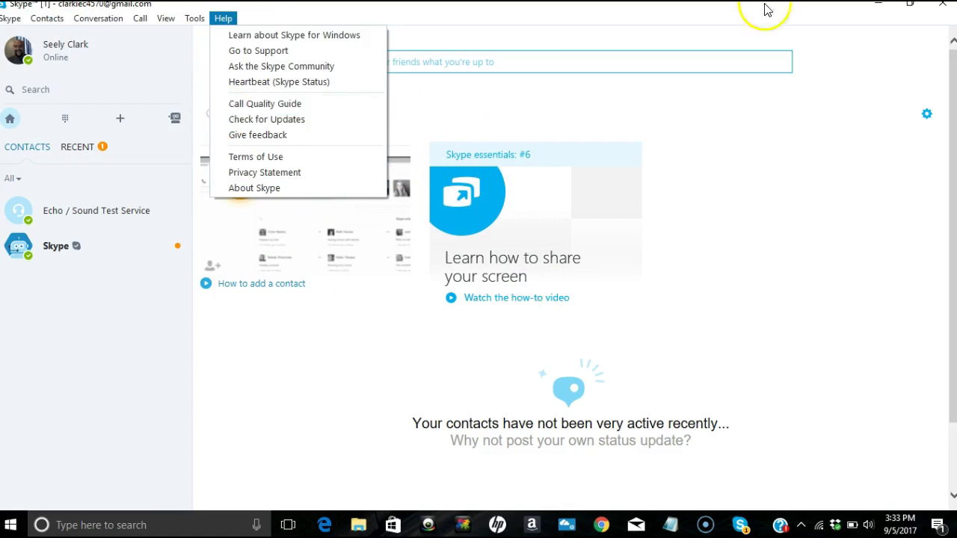
{"action": "mouse_move", "coordinate": [137, 20]}
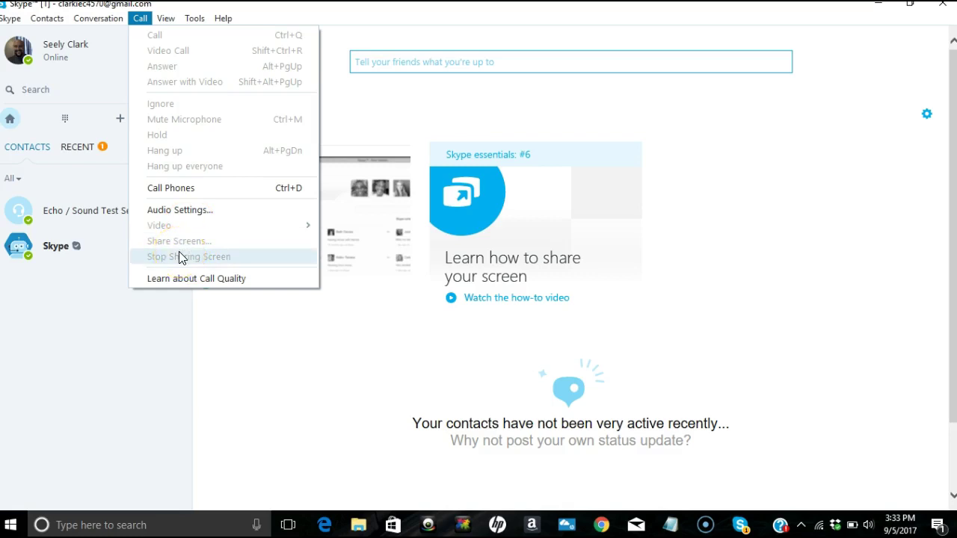
{"action": "left_click", "coordinate": [142, 18]}
{"action": "left_click", "coordinate": [140, 18]}
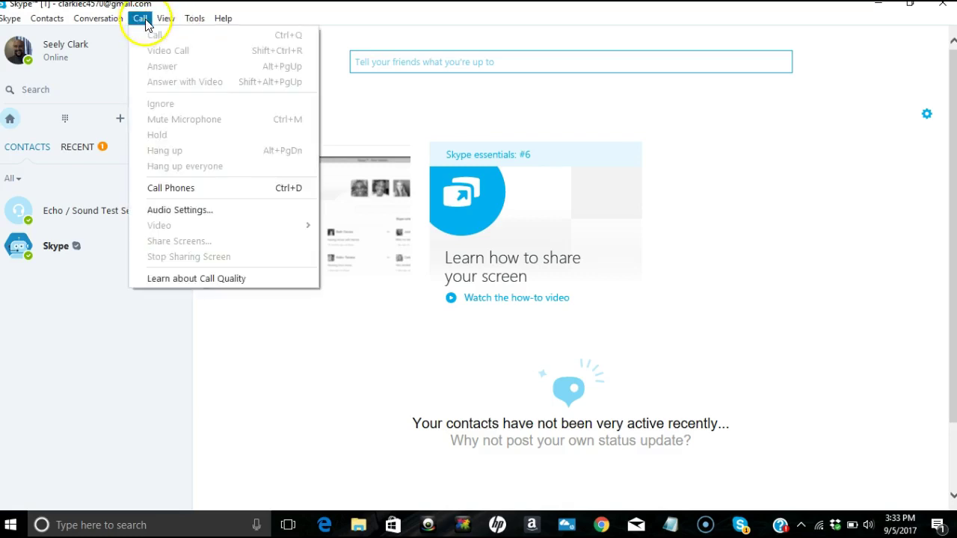
{"action": "left_click", "coordinate": [165, 243]}
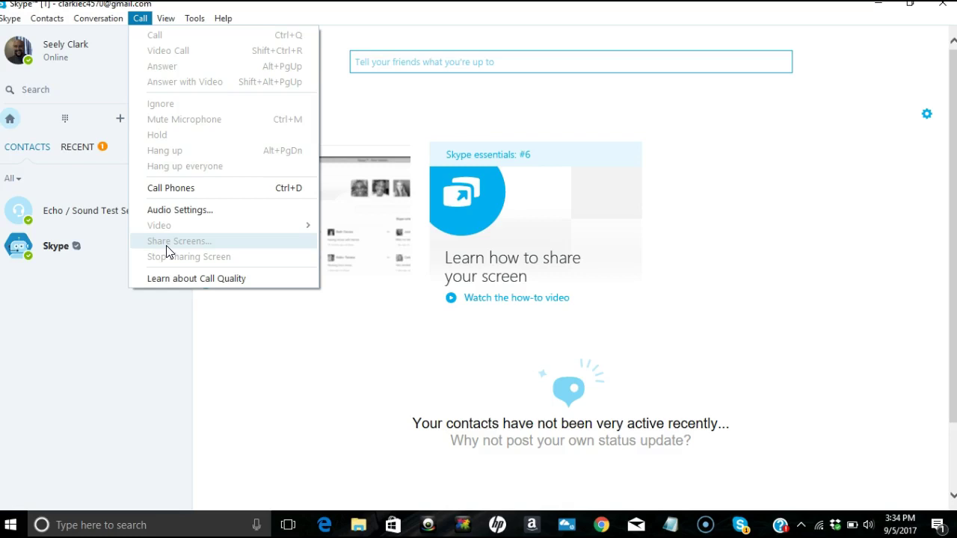
{"action": "left_click", "coordinate": [171, 249]}
{"action": "left_click", "coordinate": [186, 257]}
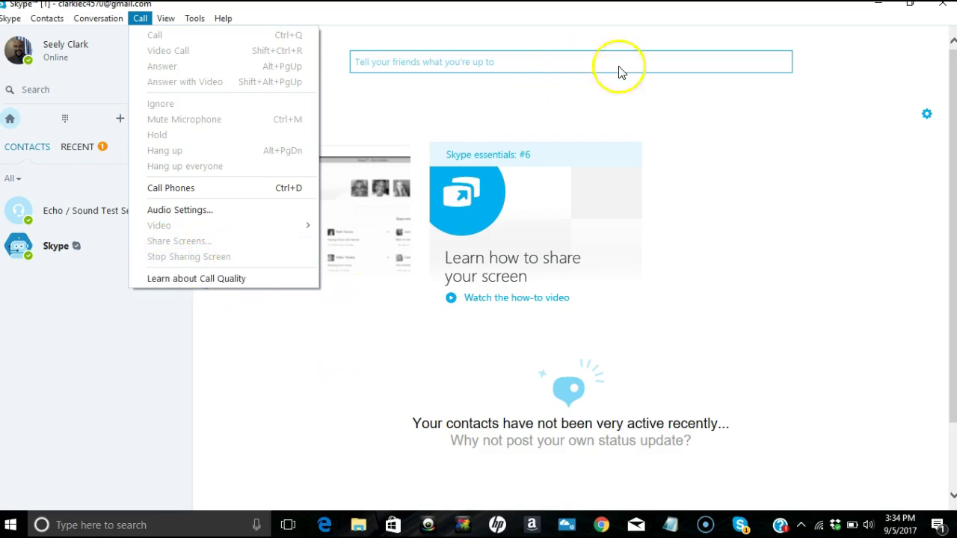
- Close the call options, check the Contacts menu and filter choices, and focus contact search
{"action": "left_click", "coordinate": [895, 45]}
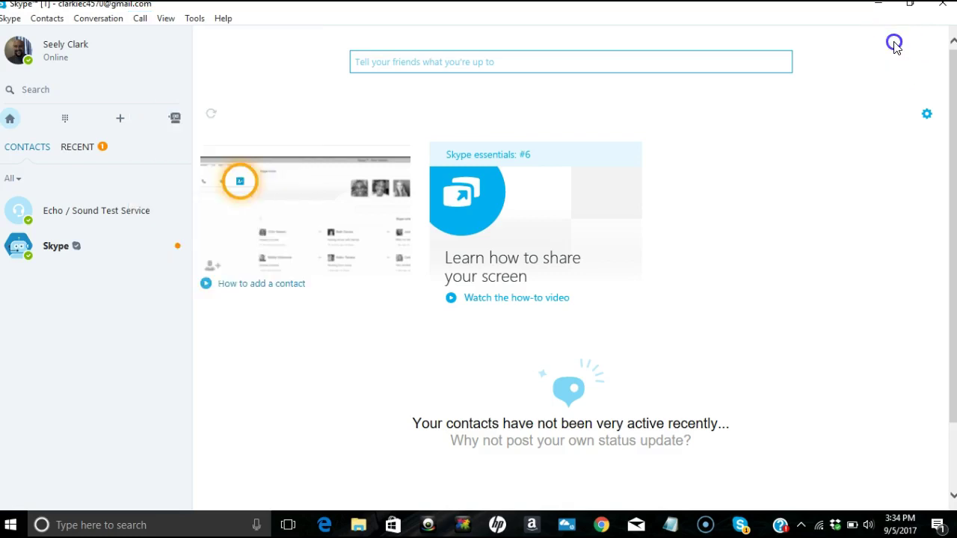
{"action": "left_click", "coordinate": [48, 19]}
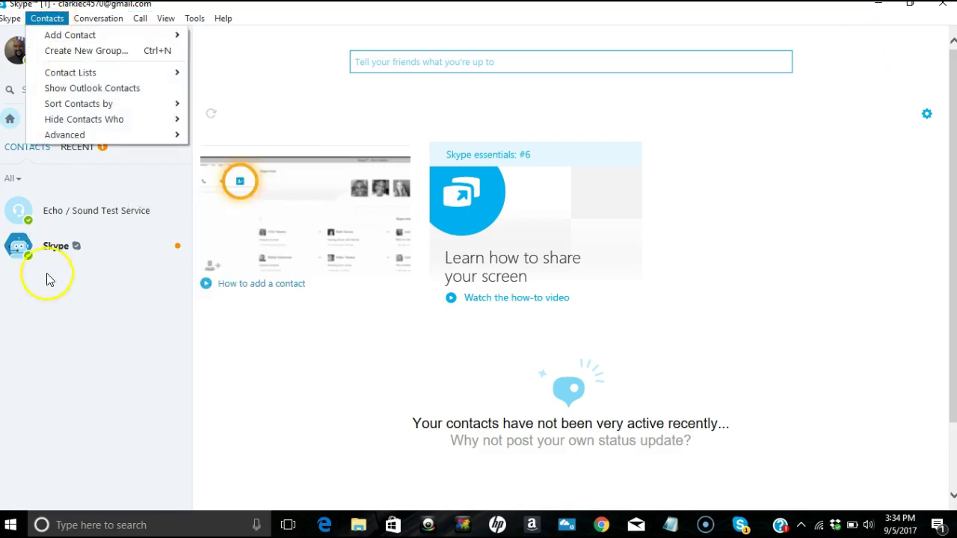
{"action": "left_click", "coordinate": [68, 174]}
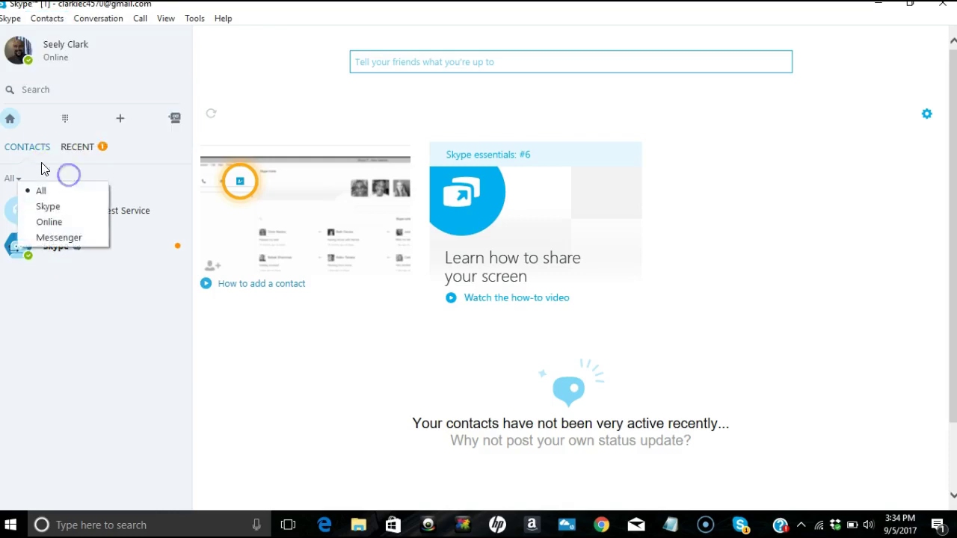
{"action": "left_click", "coordinate": [34, 94]}
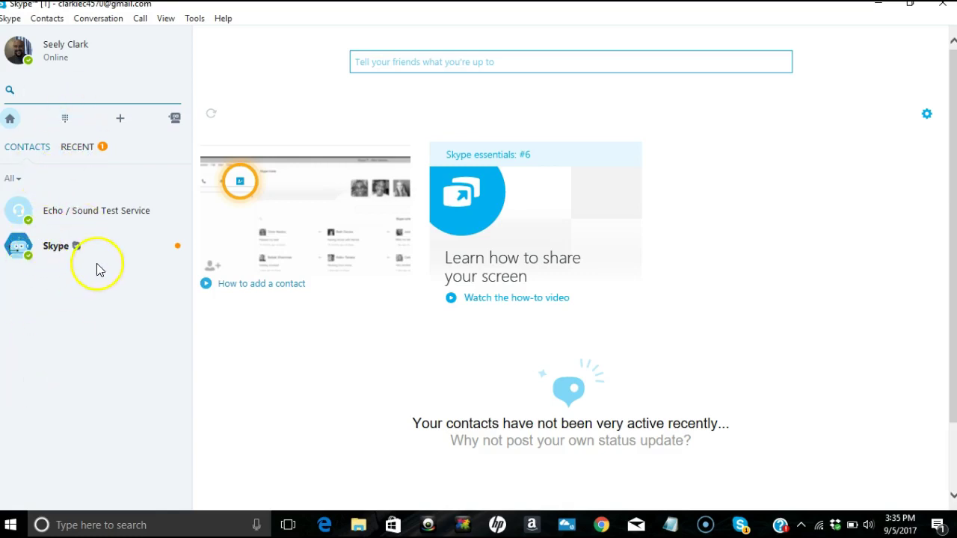
- Sign out, then sign in again with the established account's Skype name
{"action": "left_click", "coordinate": [11, 21]}
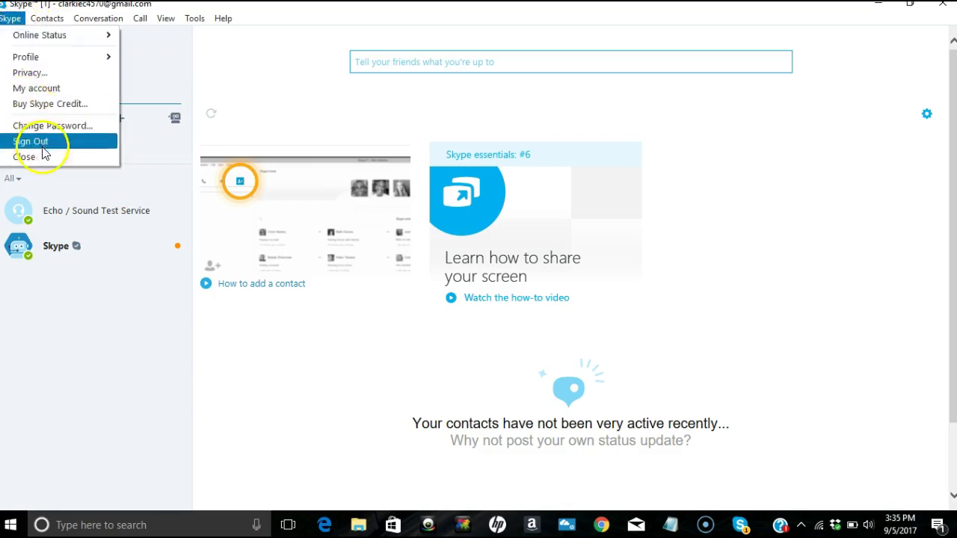
{"action": "left_click", "coordinate": [52, 143]}
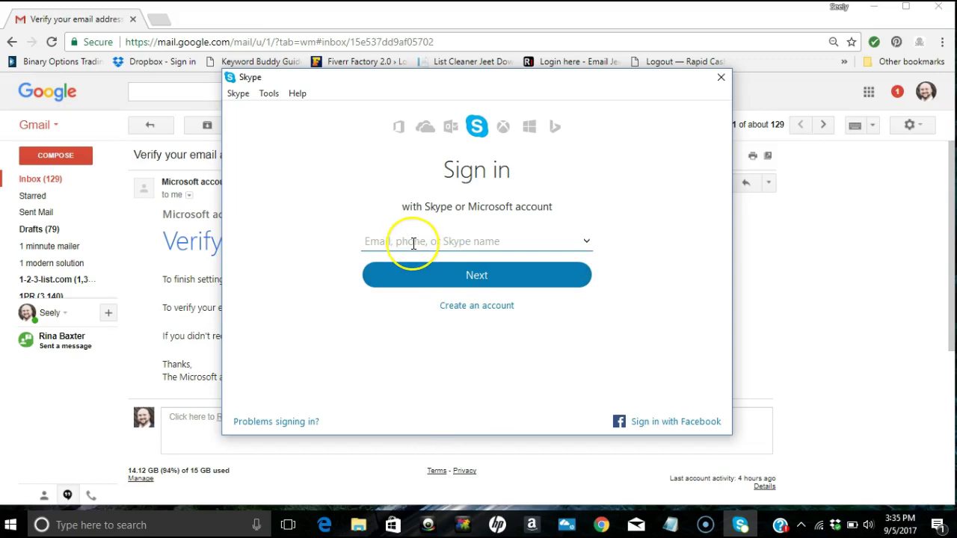
{"action": "type", "text": "seelyc4"}
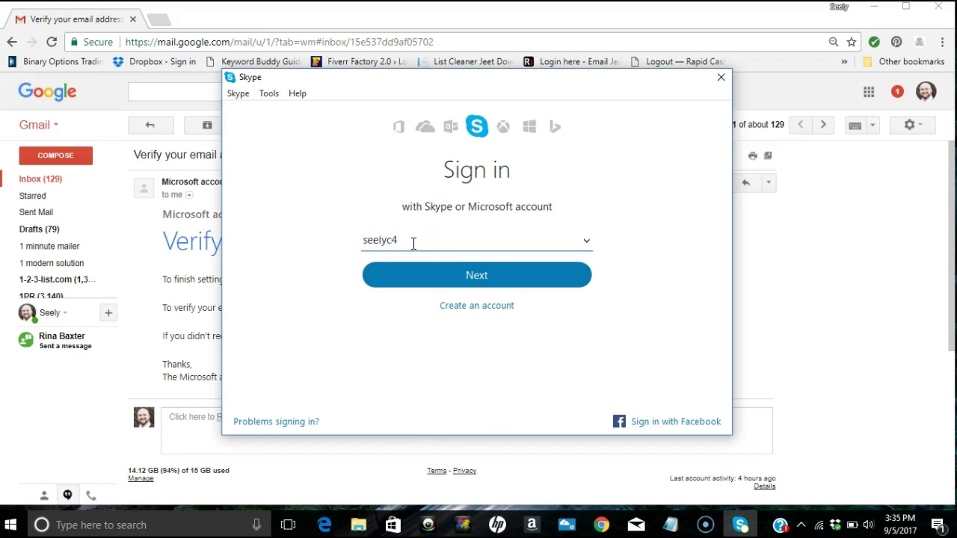
{"action": "left_click", "coordinate": [447, 276]}
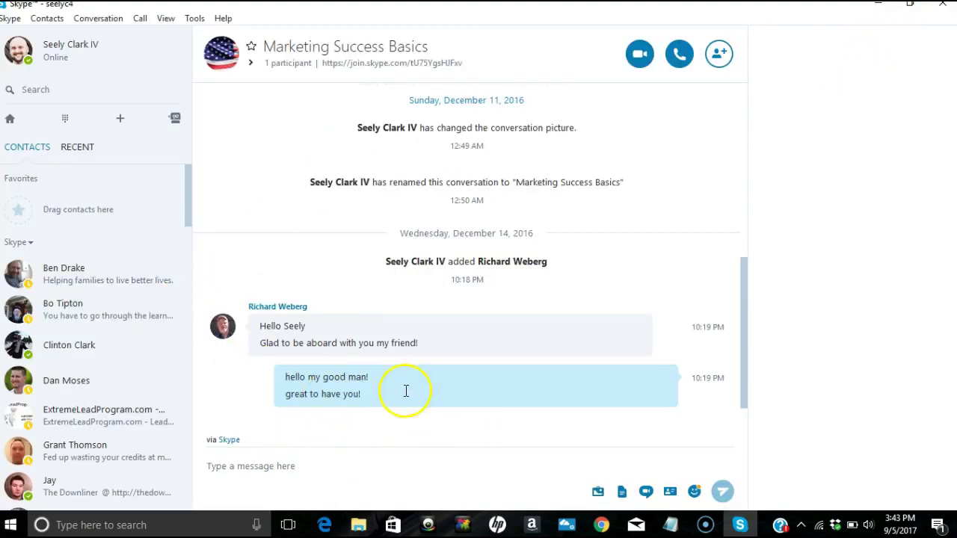
- Browse the Call, Skype and Contacts menus, ending on the Conversation menu
{"action": "left_click", "coordinate": [140, 18]}
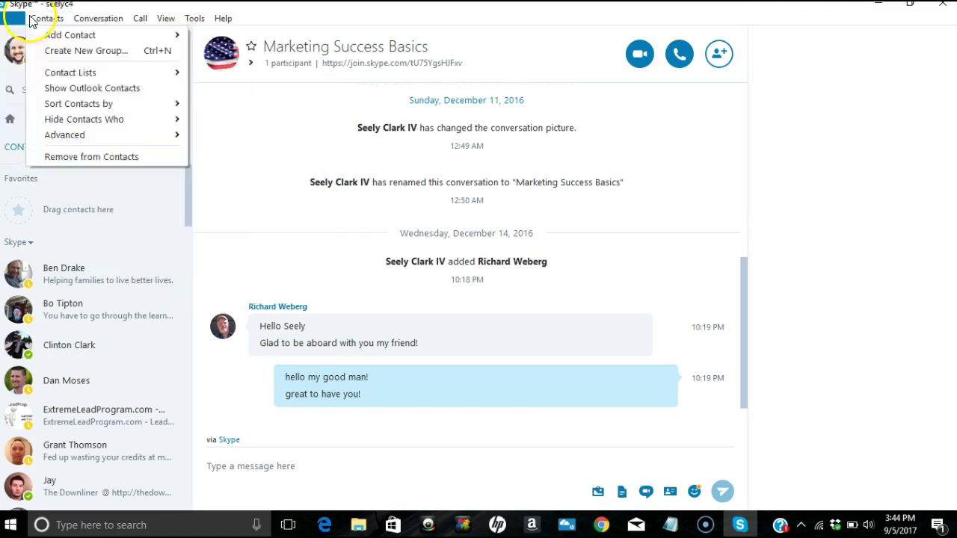
{"action": "mouse_move", "coordinate": [9, 21]}
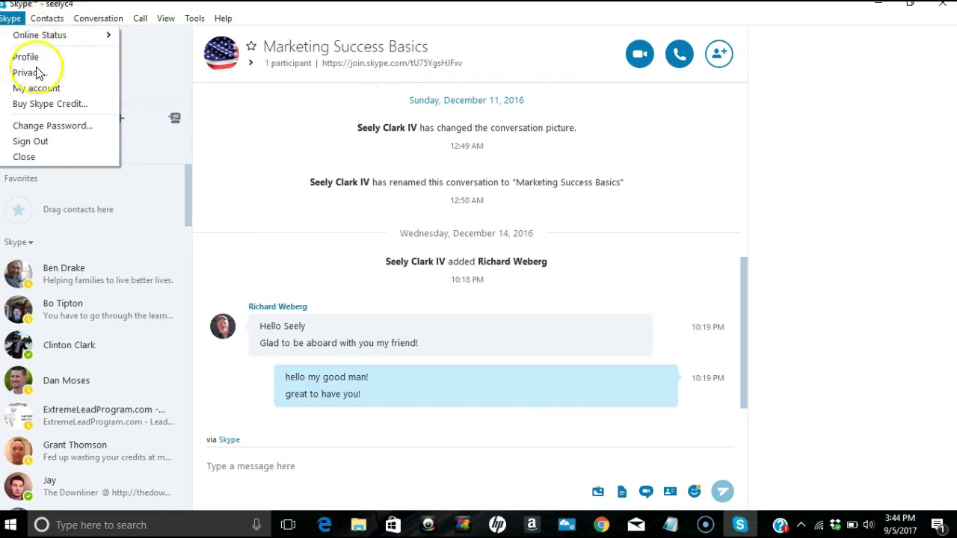
{"action": "mouse_move", "coordinate": [43, 27]}
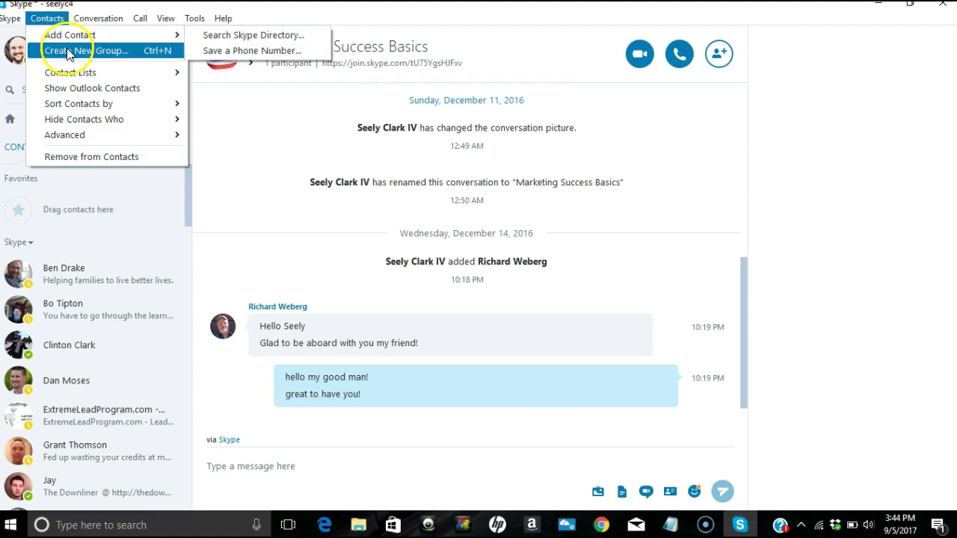
{"action": "mouse_move", "coordinate": [68, 78]}
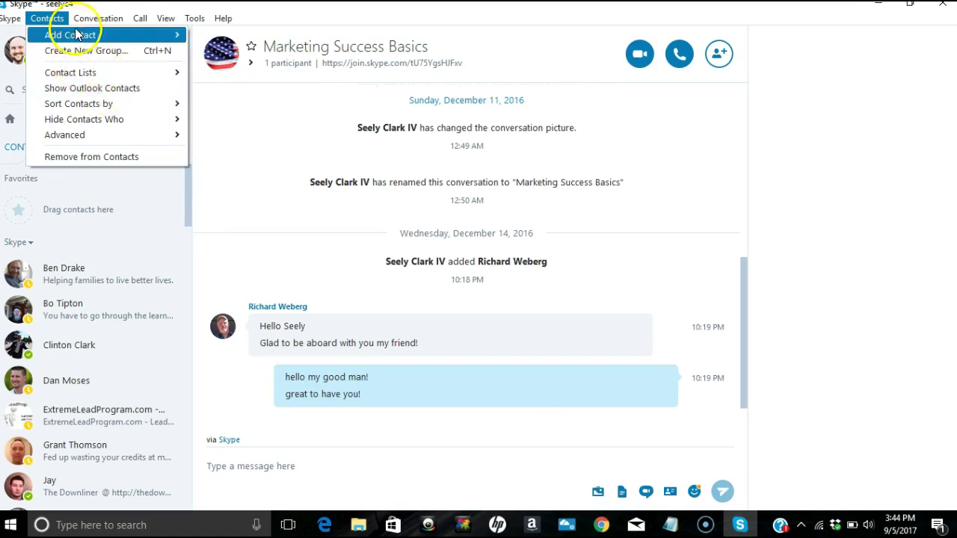
{"action": "mouse_move", "coordinate": [94, 18]}
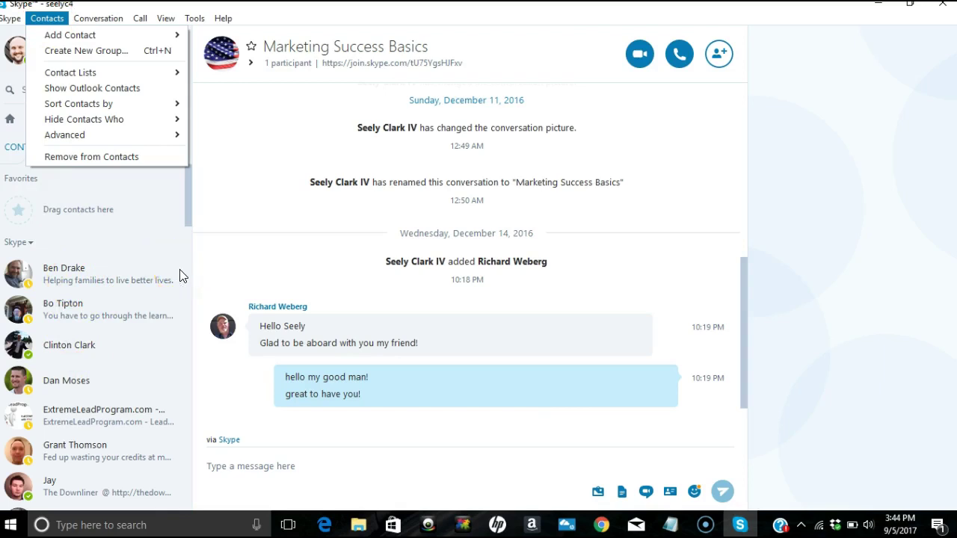
- Dismiss the Conversation menu, view the RECENT list, then return to CONTACTS
{"action": "key", "text": "Right"}
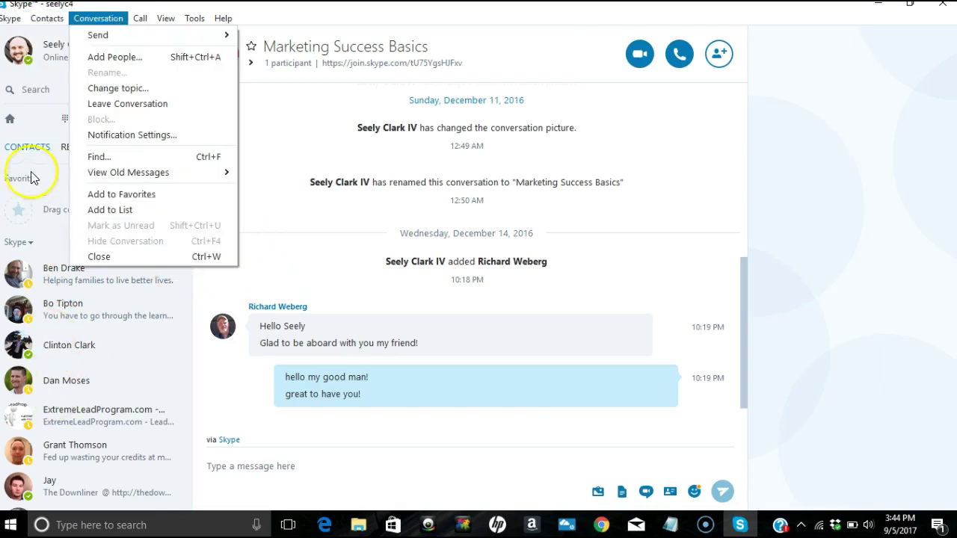
{"action": "left_click", "coordinate": [35, 142]}
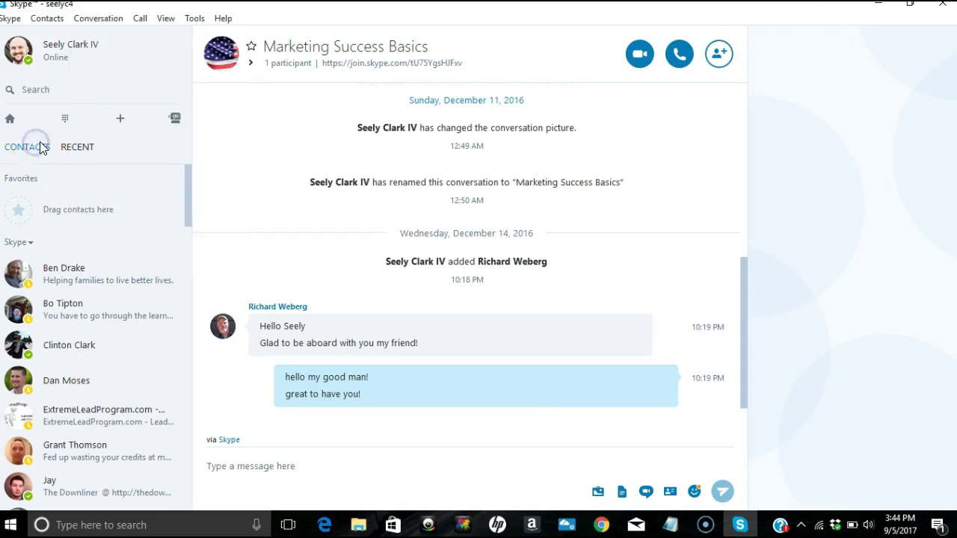
{"action": "left_click", "coordinate": [74, 149]}
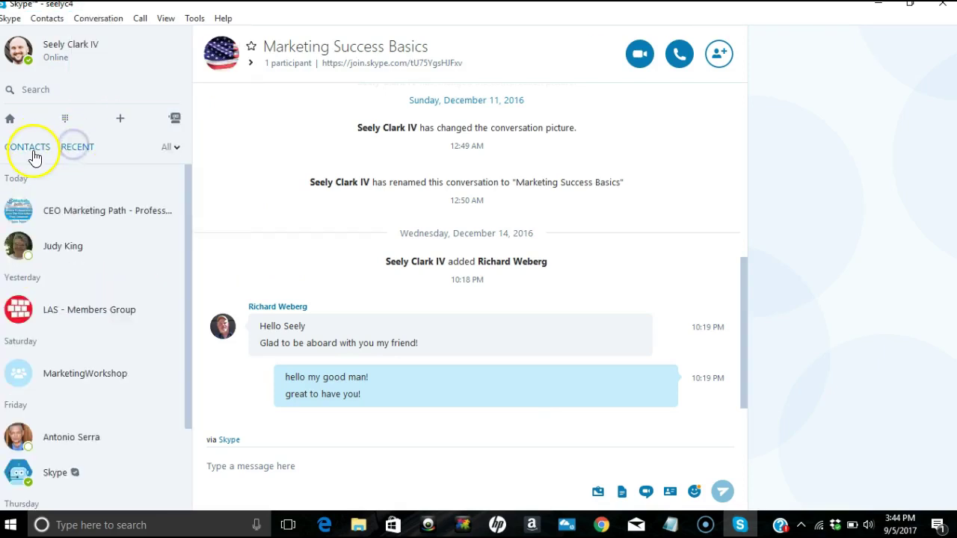
{"action": "left_click", "coordinate": [34, 155]}
{"action": "left_click", "coordinate": [69, 147]}
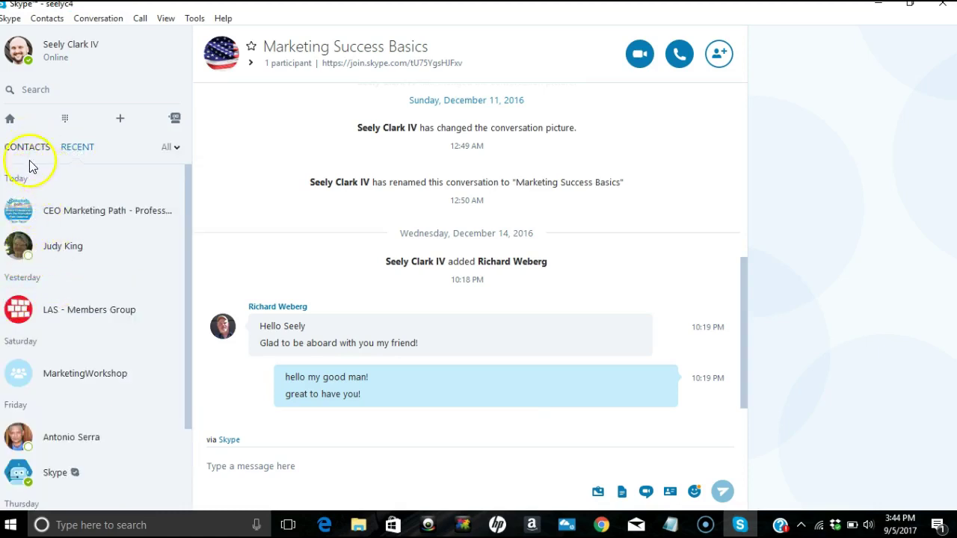
{"action": "left_click", "coordinate": [28, 147]}
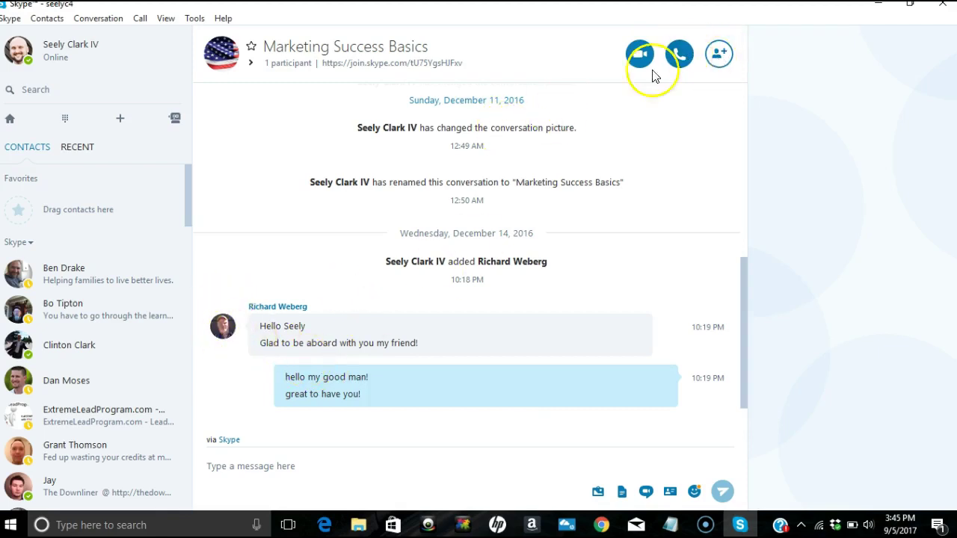
- Scroll to the contact, open the conversation, and scroll through its call history up to the 1:14:01 call
{"action": "scroll", "coordinate": [26, 294], "scroll_direction": "down", "scroll_amount": 8}
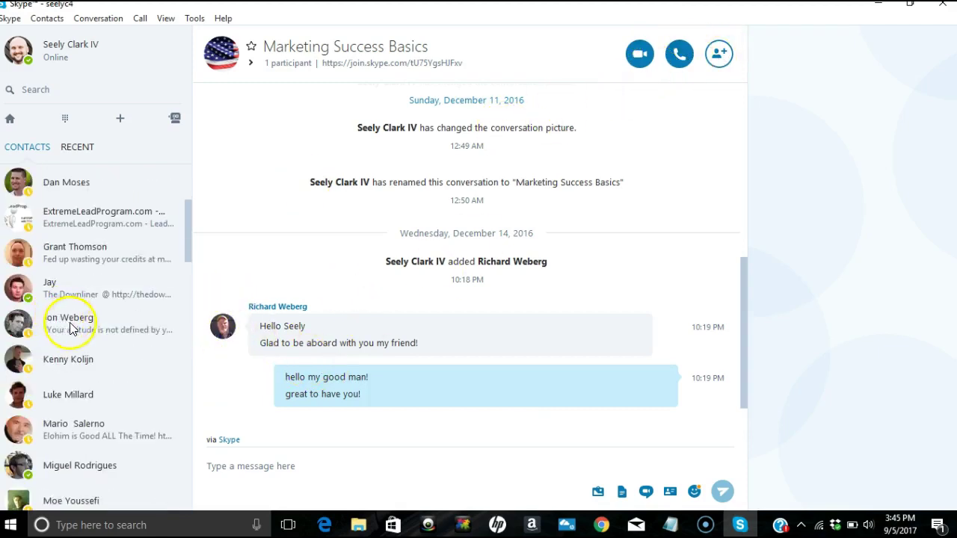
{"action": "scroll", "coordinate": [75, 329], "scroll_direction": "down", "scroll_amount": 5}
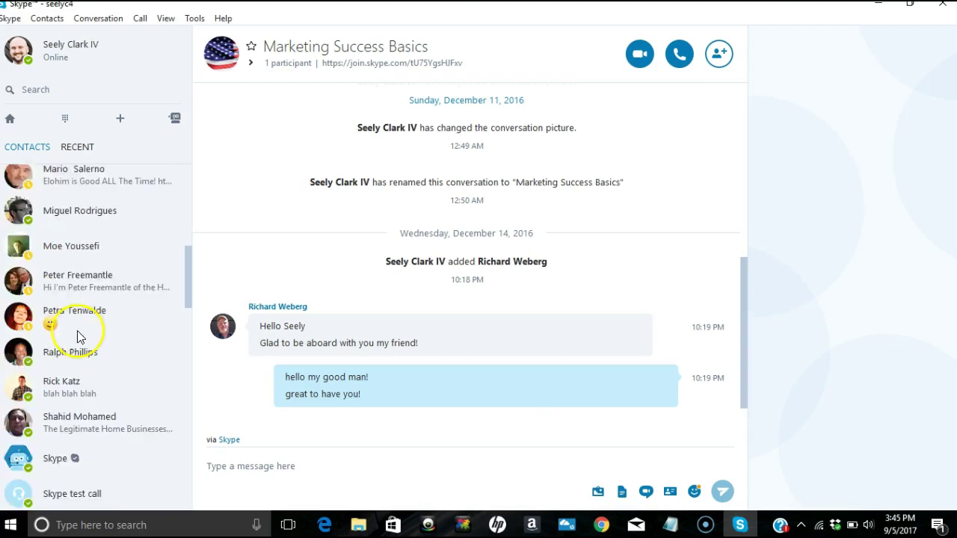
{"action": "scroll", "coordinate": [76, 344], "scroll_direction": "down", "scroll_amount": 6}
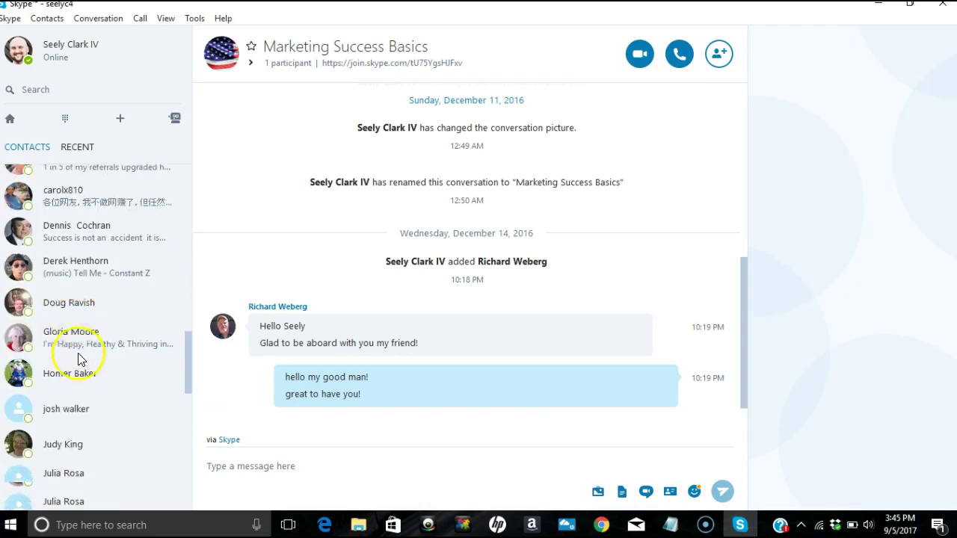
{"action": "scroll", "coordinate": [82, 366], "scroll_direction": "down", "scroll_amount": 6}
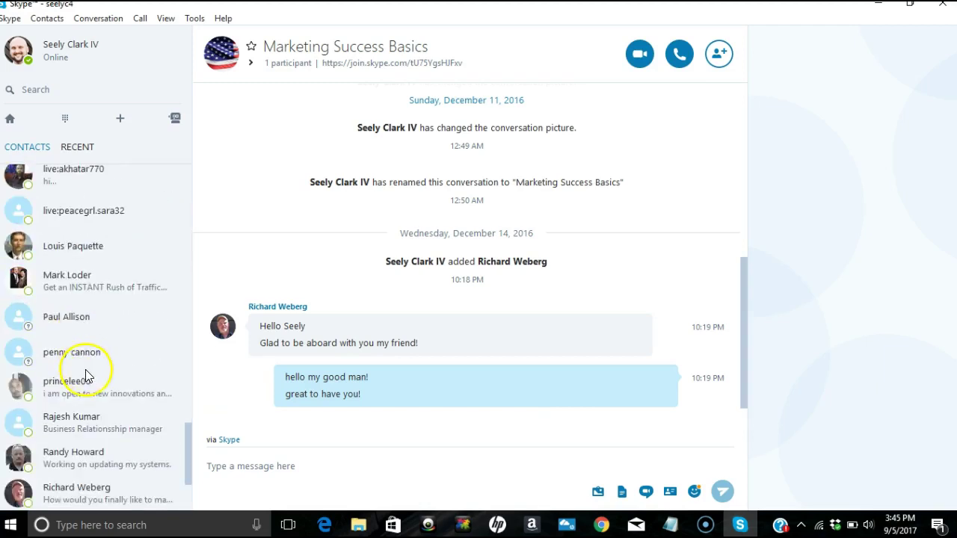
{"action": "left_click", "coordinate": [78, 371]}
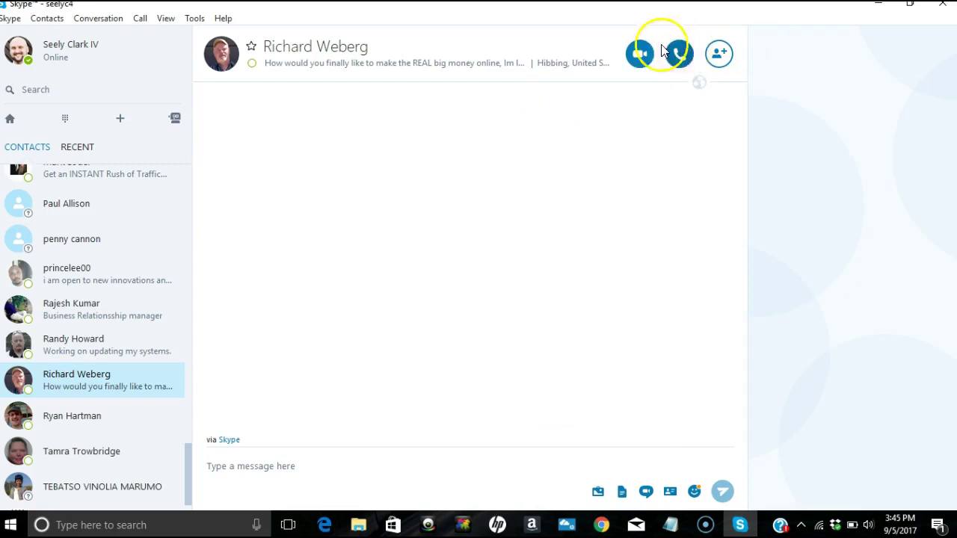
{"action": "scroll", "coordinate": [34, 223], "scroll_direction": "up", "scroll_amount": 2}
{"action": "scroll", "coordinate": [34, 223], "scroll_direction": "up", "scroll_amount": 20}
{"action": "scroll", "coordinate": [74, 250], "scroll_direction": "up", "scroll_amount": 15}
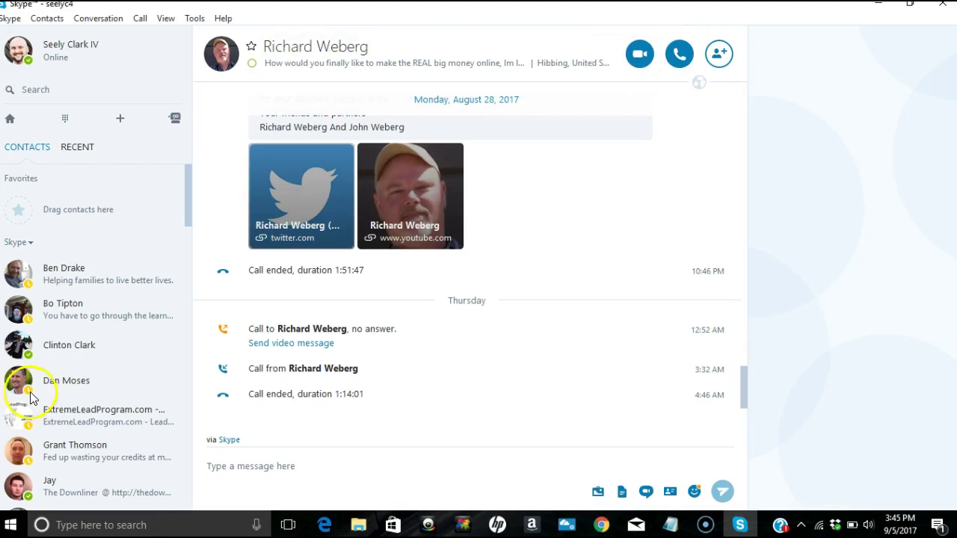
{"action": "scroll", "coordinate": [75, 389], "scroll_direction": "down", "scroll_amount": 2}
{"action": "scroll", "coordinate": [274, 321], "scroll_direction": "up", "scroll_amount": 3}
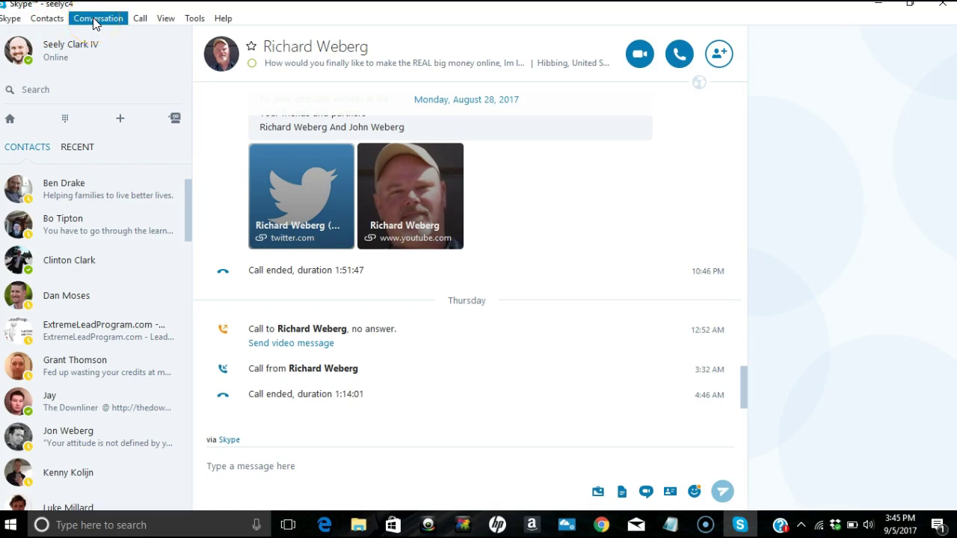
{"action": "left_click", "coordinate": [140, 20]}
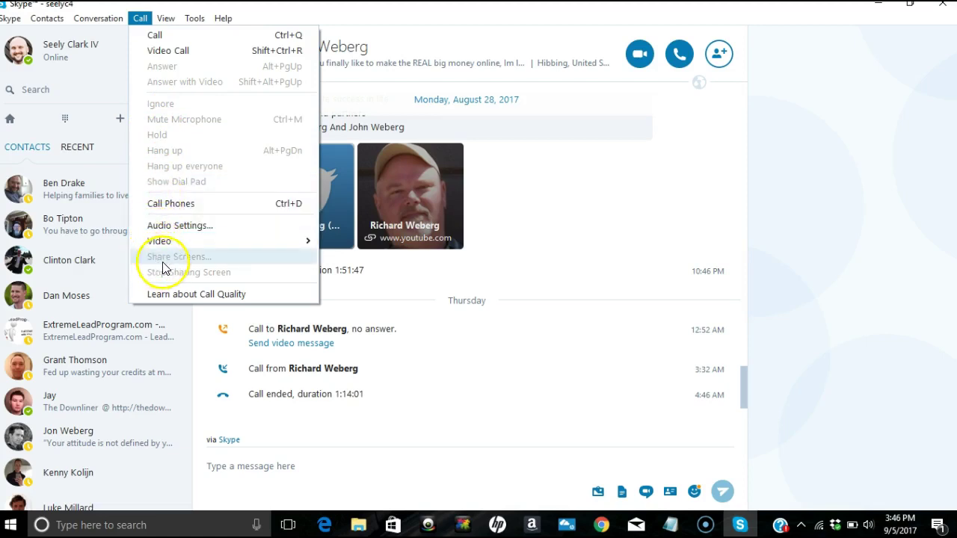
{"action": "left_click", "coordinate": [511, 9]}
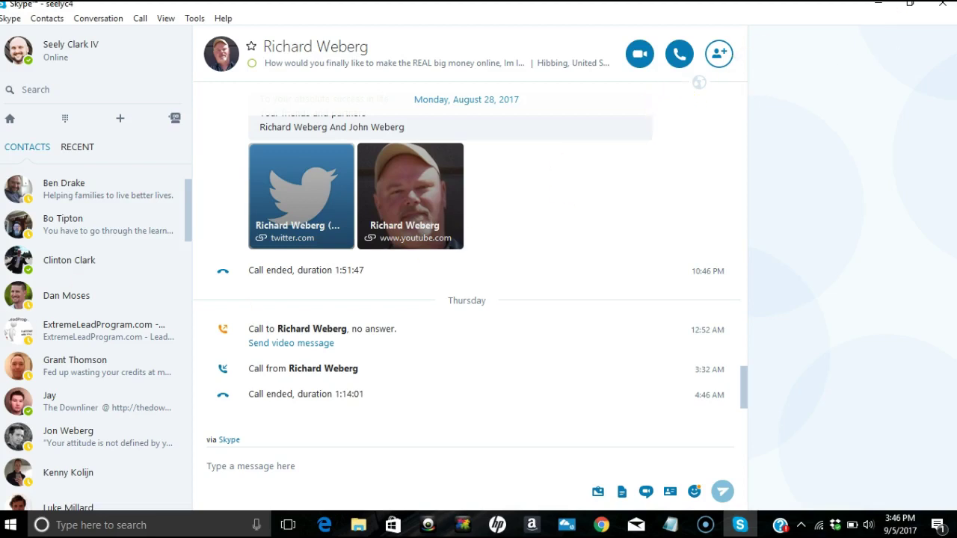
- Switch the sidebar to RECENT conversations grouped by day
{"action": "scroll", "coordinate": [93, 224], "scroll_direction": "down", "scroll_amount": 4}
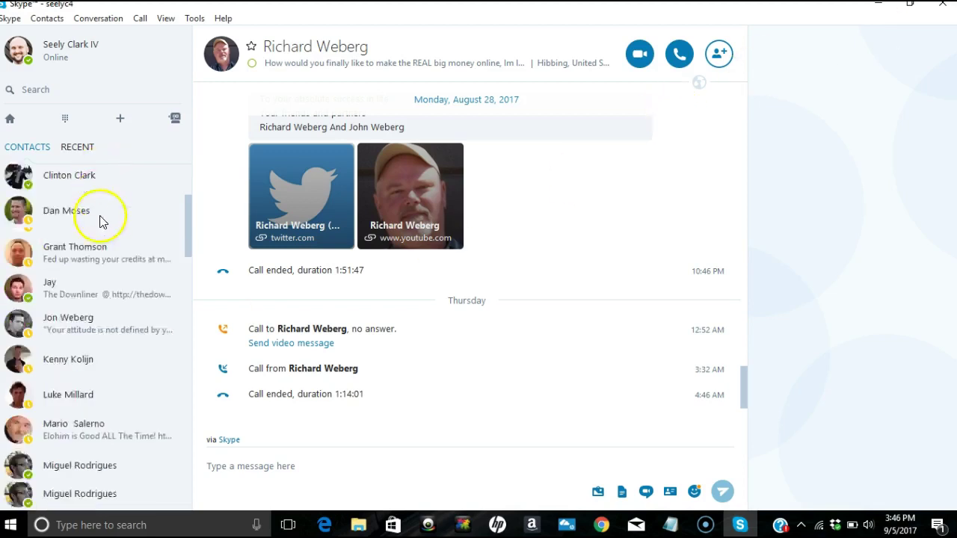
{"action": "left_click", "coordinate": [87, 148]}
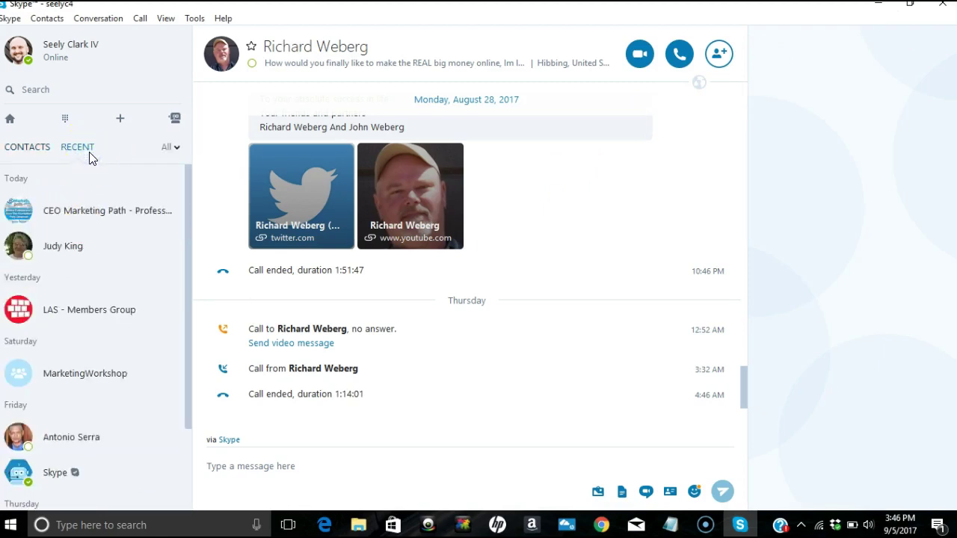